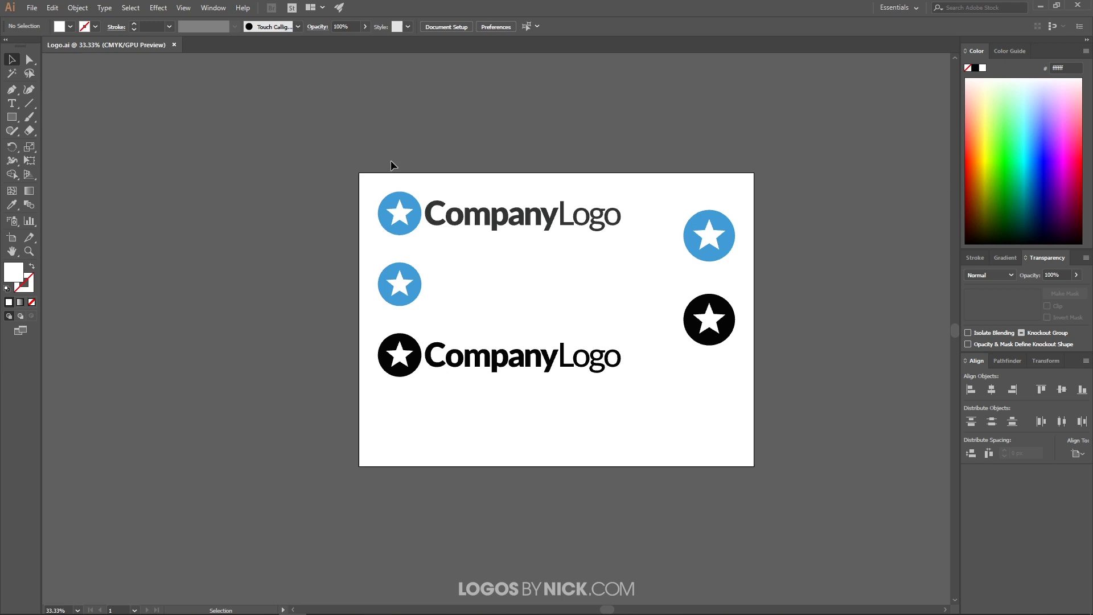
Move all four CompanyLogo versions and three star icons off to the left of the empty artboard.
left_click_drag(333, 152, 635, 386)
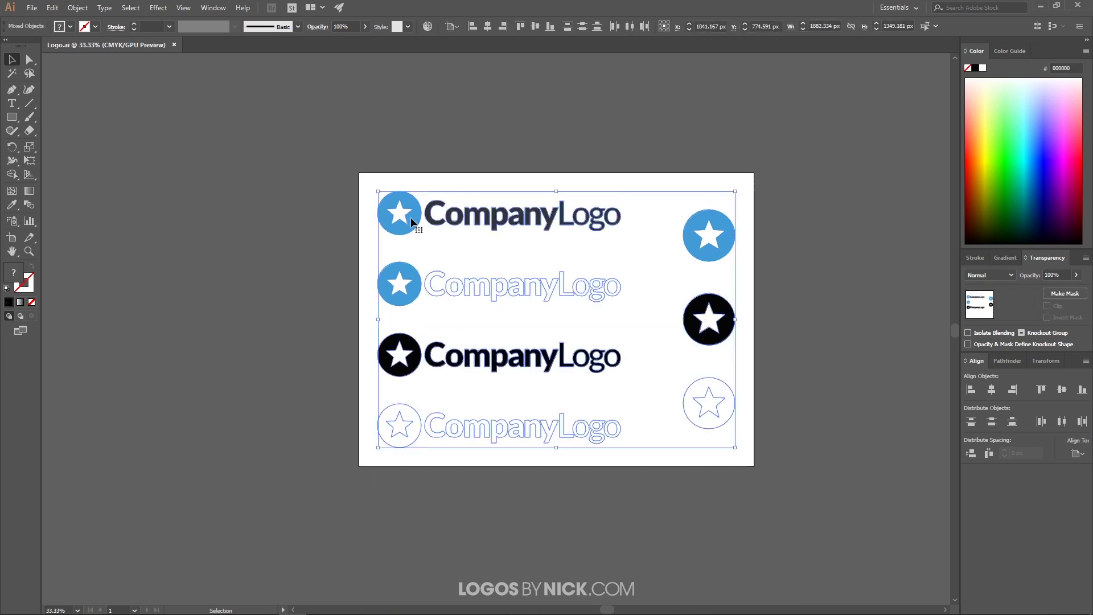
left_click_drag(401, 225, 9, 216)
scroll(315, 370, "down", 1)
left_click_drag(619, 276, 314, 267)
scroll(359, 464, "left", 3)
scroll(277, 459, "up", 1)
left_click(297, 465)
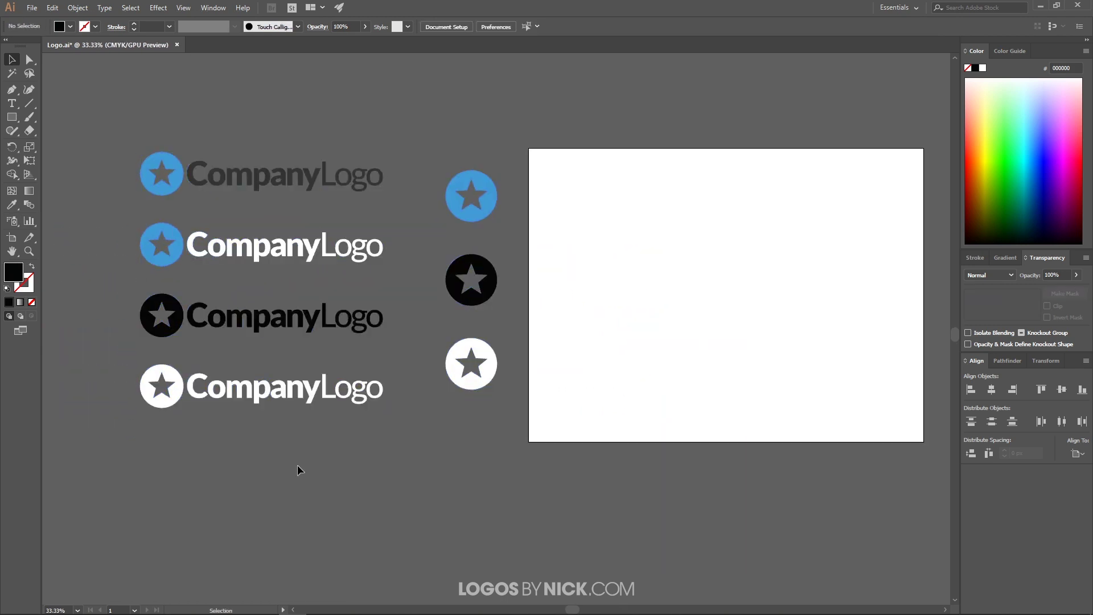
scroll(316, 399, "left", 2)
scroll(316, 399, "up", 1)
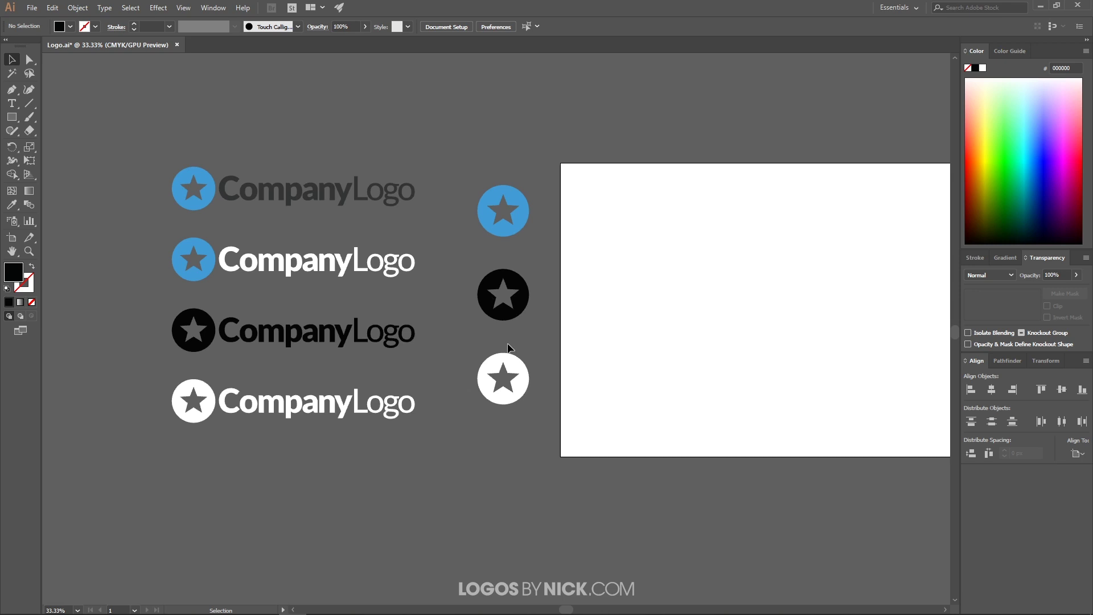
Click individual letters of the black and top logos to check whether they are grouped.
left_click(379, 271)
left_click(369, 301)
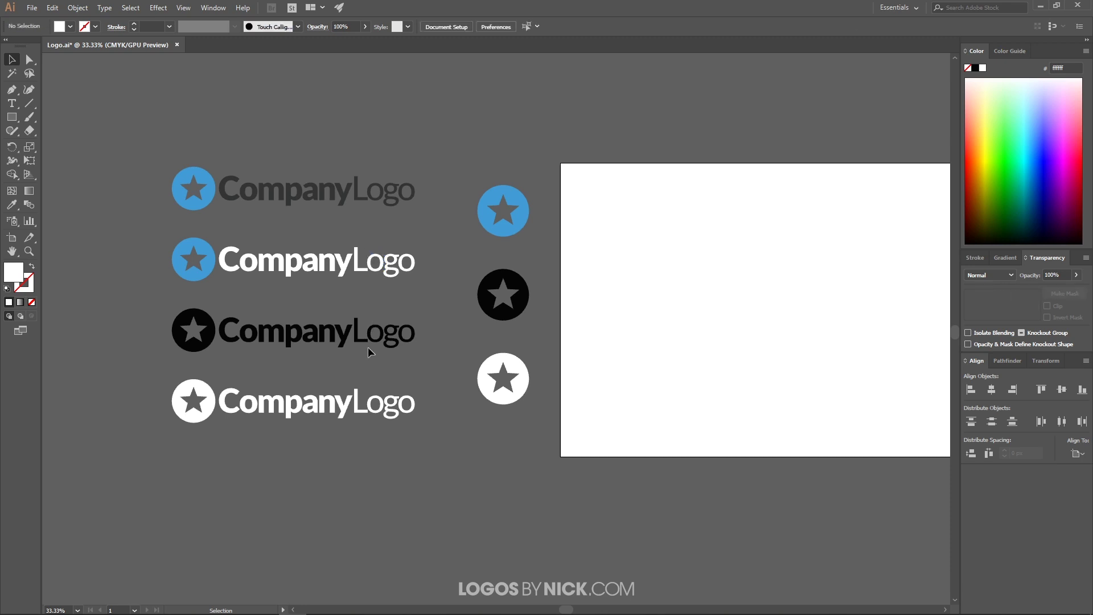
left_click(329, 334)
left_click(307, 407)
left_click(276, 332)
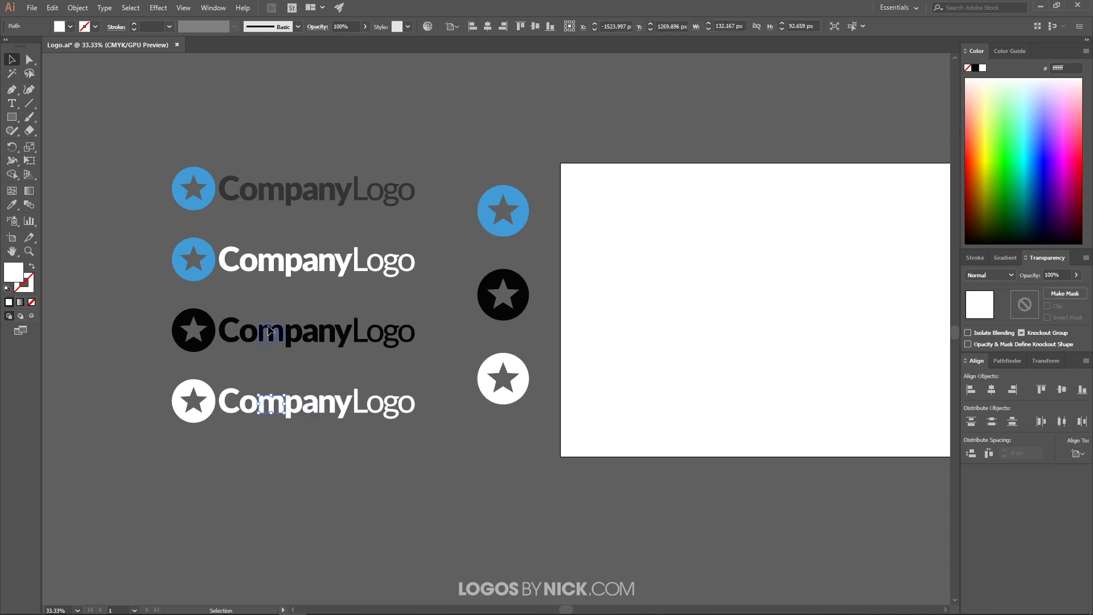
left_click(277, 192)
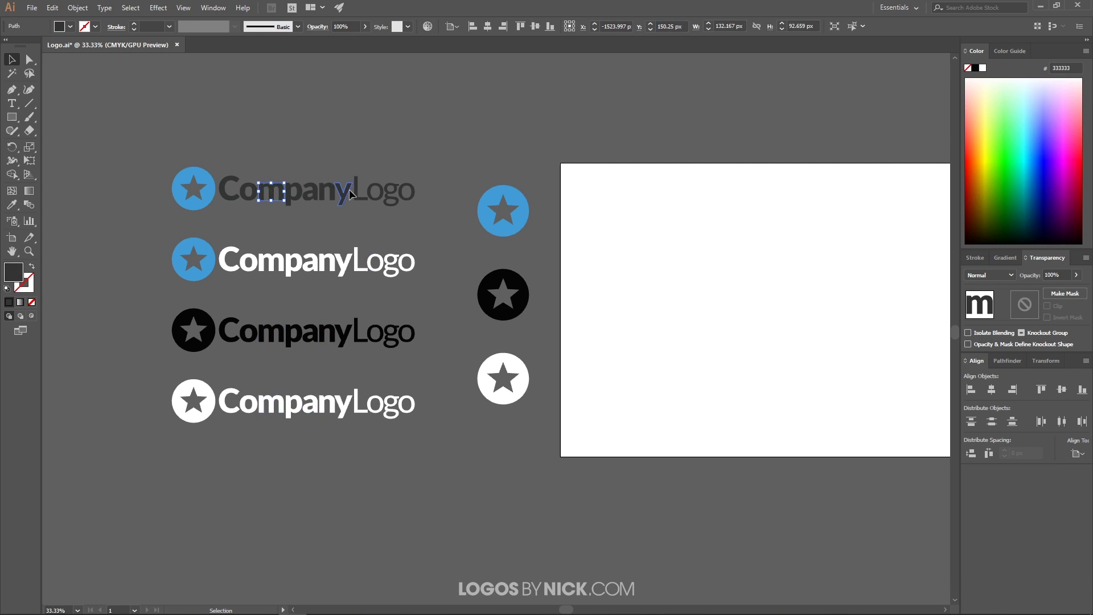
left_click(344, 193)
left_click(404, 193)
left_click(250, 194)
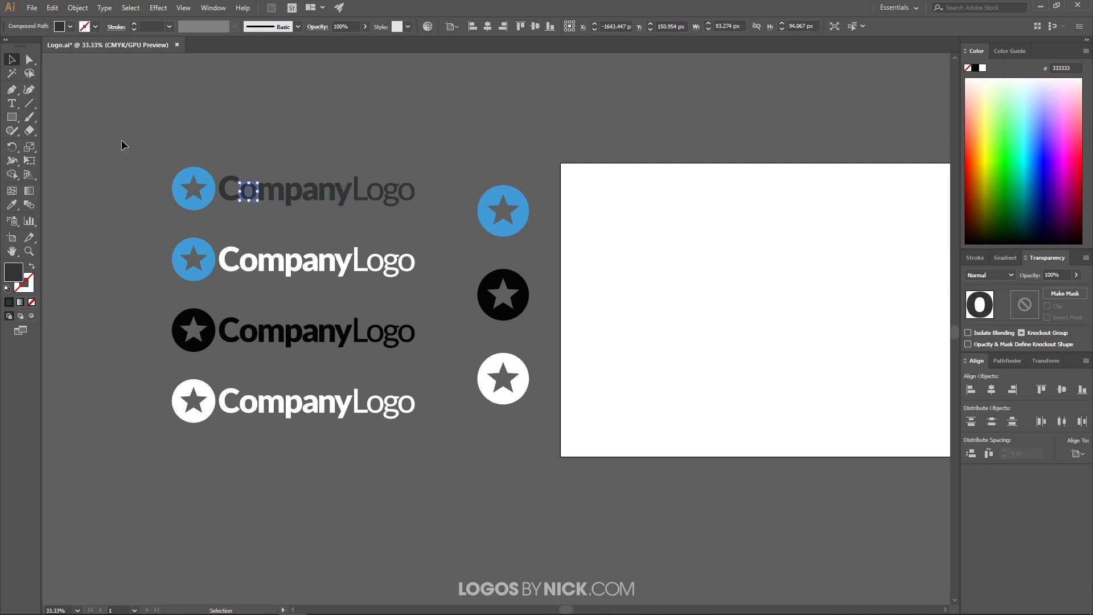
Group the parts of the top logo and the second logo into single groups.
left_click_drag(111, 133, 420, 217)
key("a")
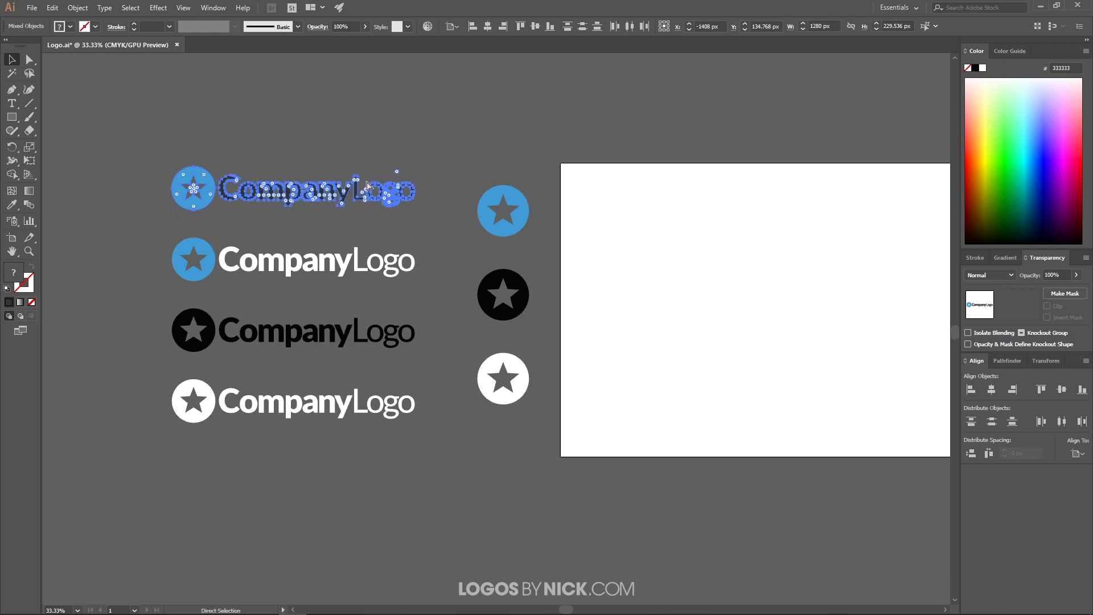
key("v")
left_click(326, 145)
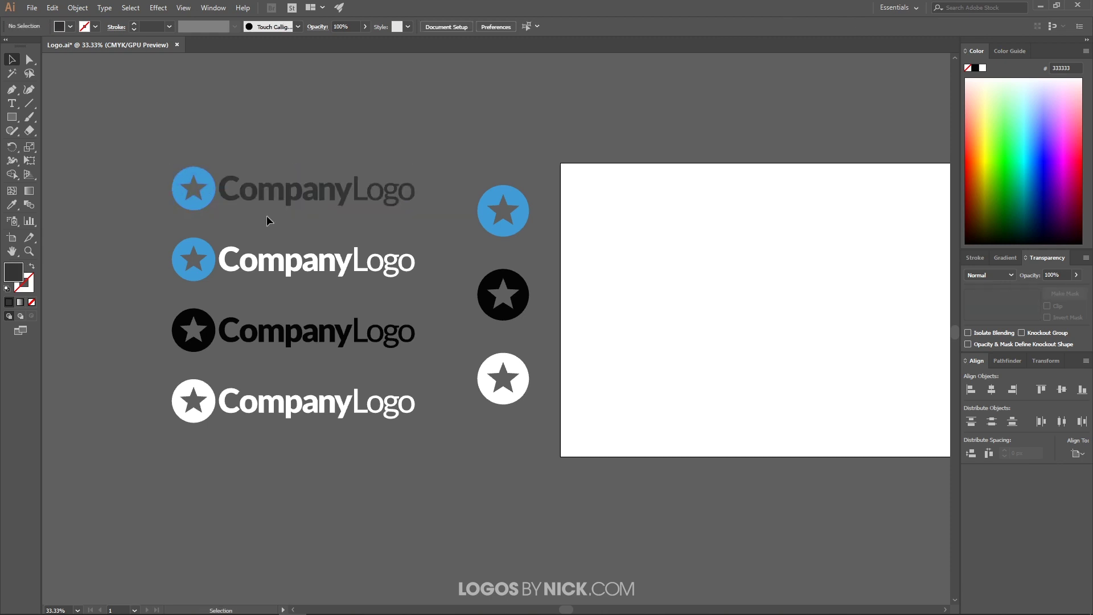
left_click(288, 202)
left_click(217, 168)
left_click(214, 188)
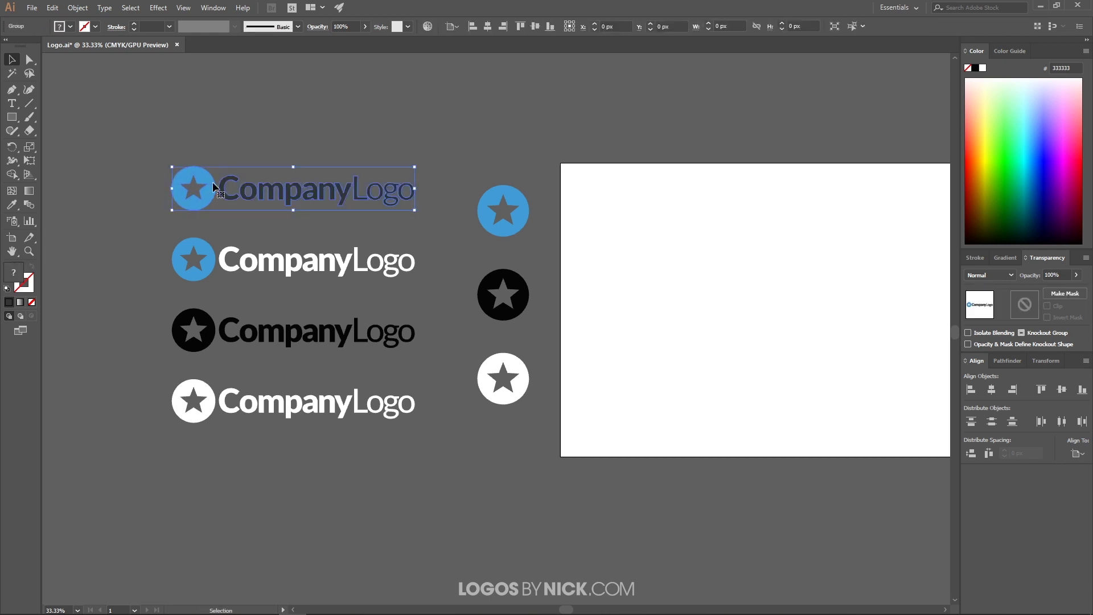
left_click(260, 133)
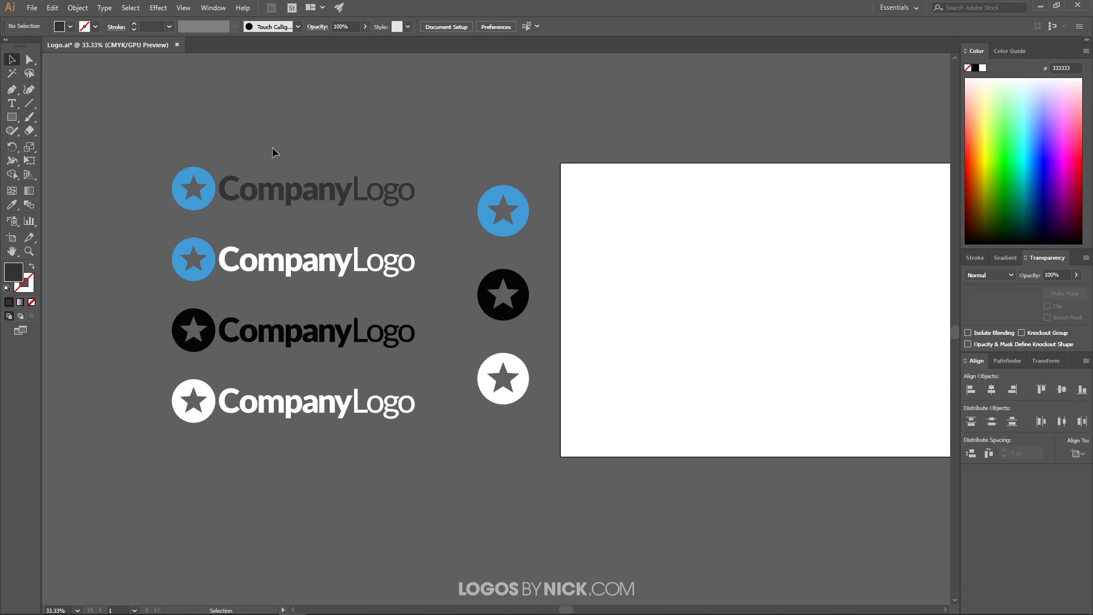
left_click_drag(138, 238, 418, 280)
key("ctrl+g")
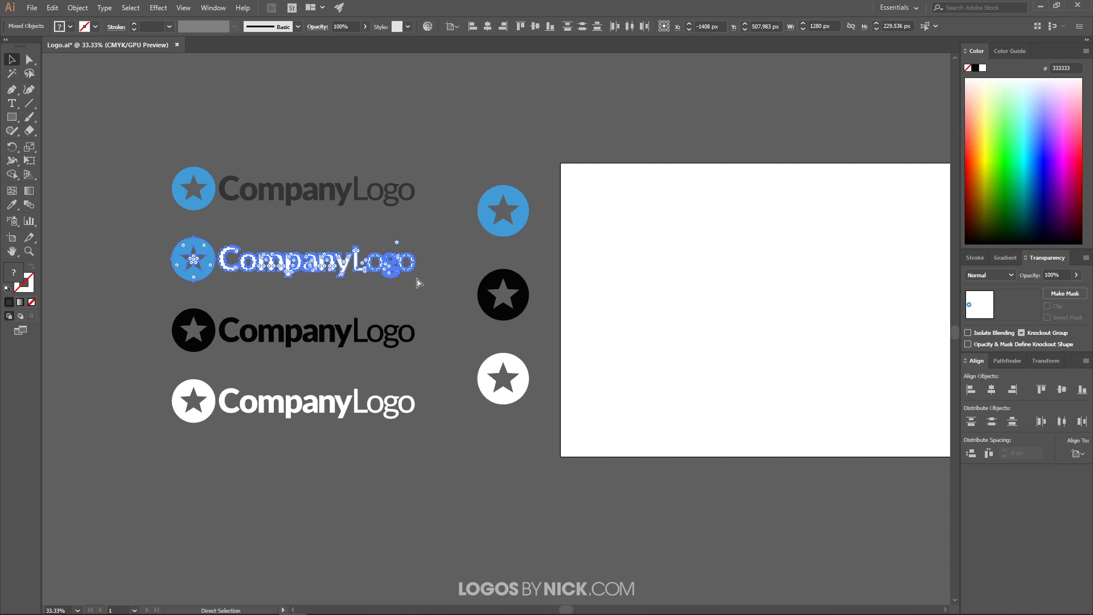
Confirm the black and white logos and the three star icons each select as one object.
left_click_drag(149, 311, 422, 351)
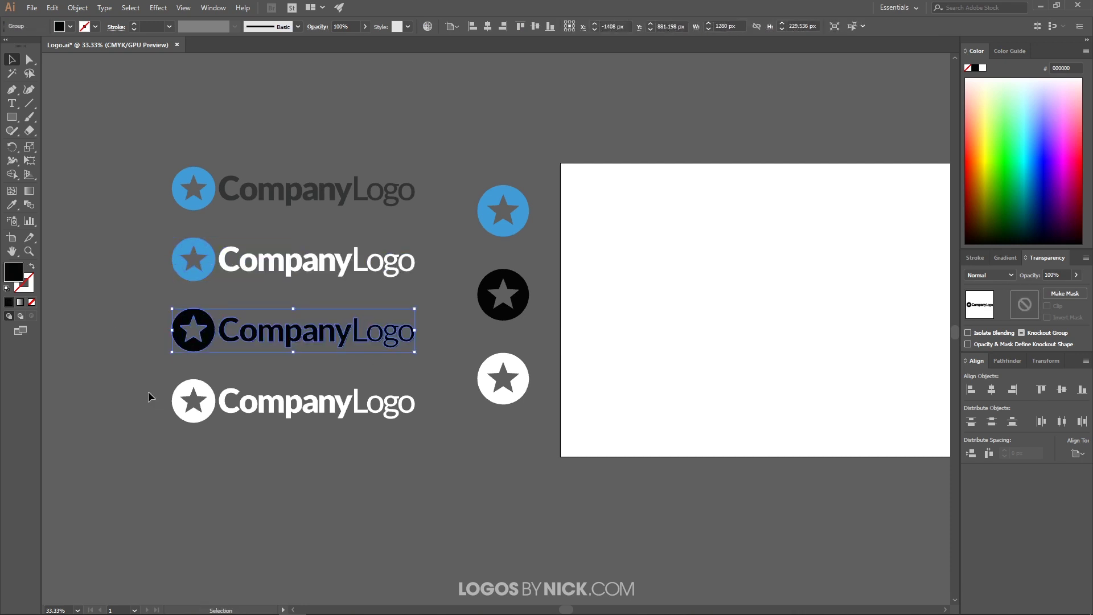
left_click_drag(148, 392, 409, 426)
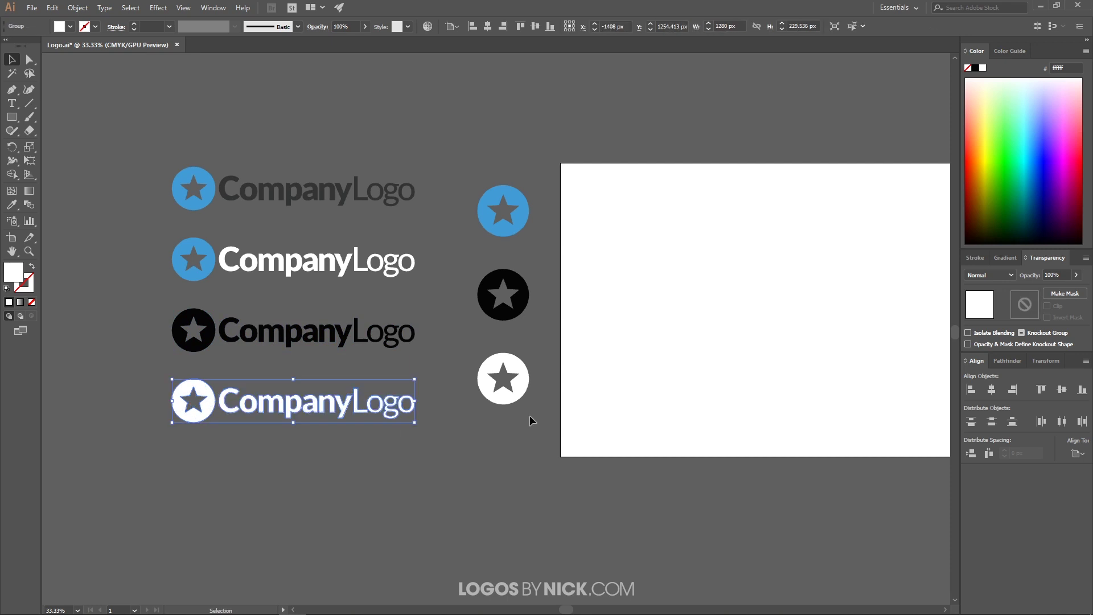
left_click(518, 390)
left_click(522, 293)
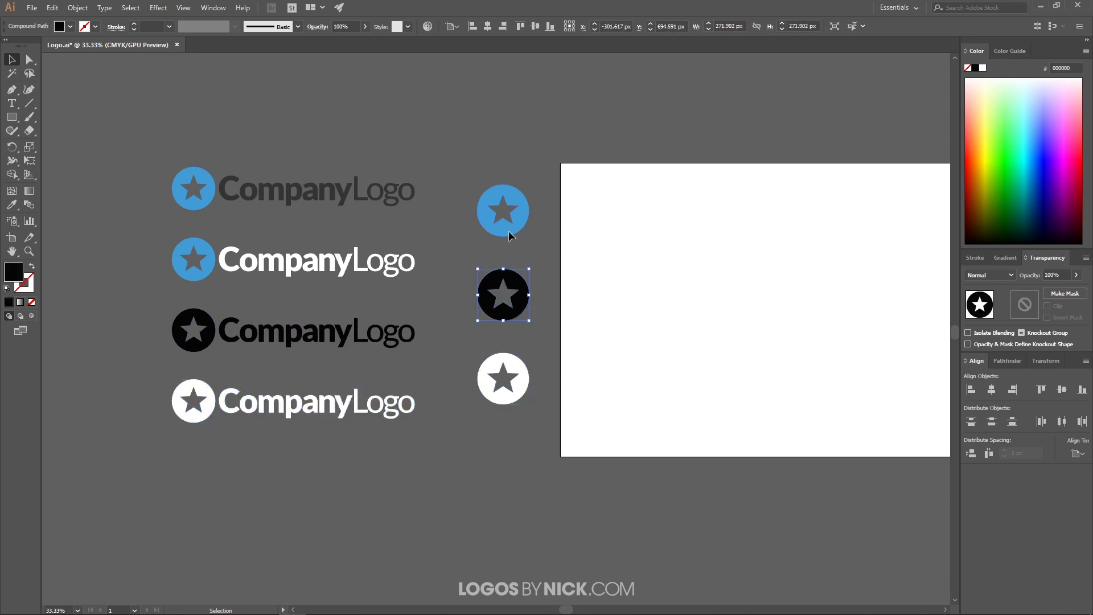
left_click(514, 195)
left_click(510, 317)
left_click(480, 520)
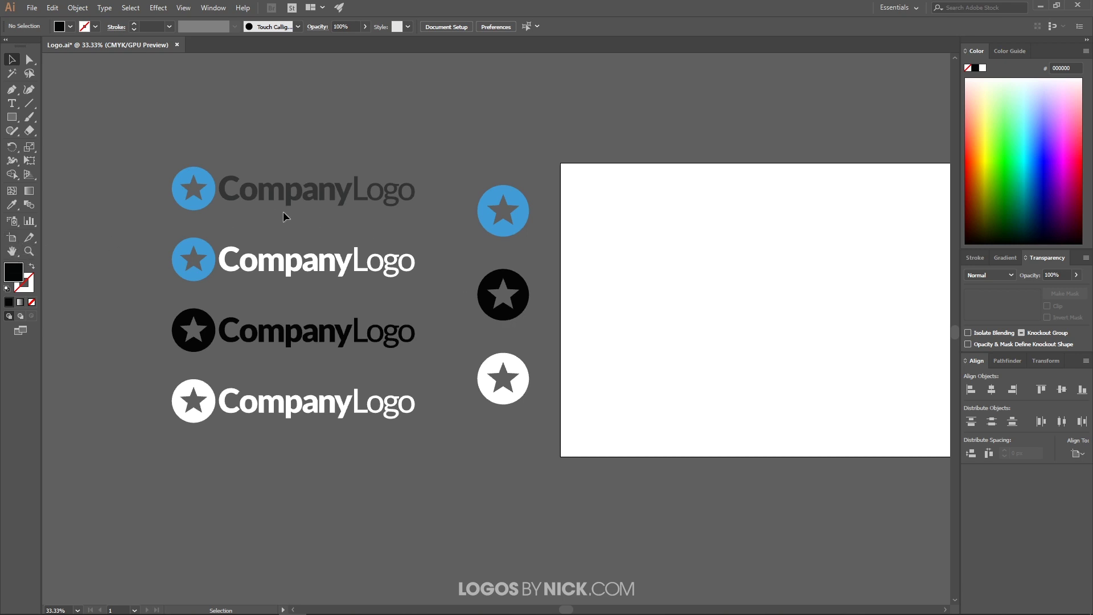
Add a fitted artboard to each of the four logos and three star icons.
key("shift+o")
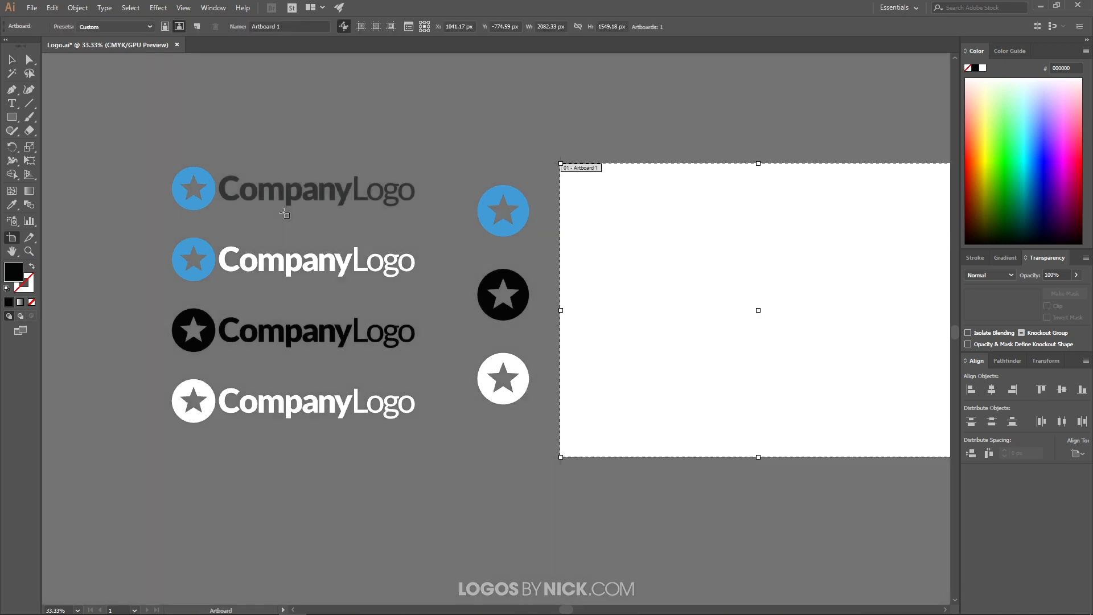
left_click(204, 178)
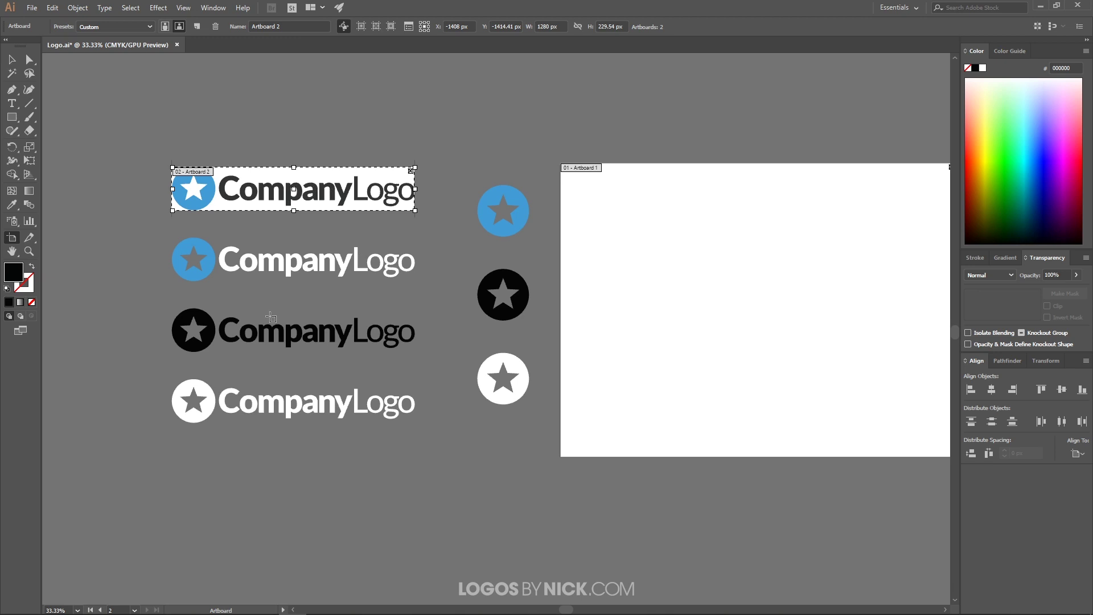
left_click(211, 265)
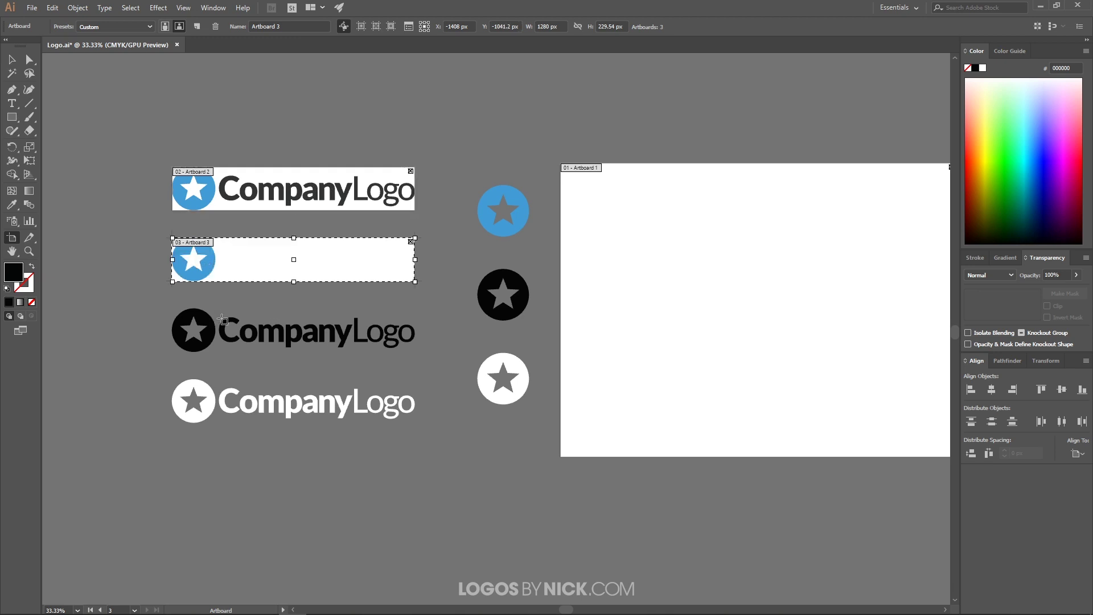
left_click(221, 323)
left_click(208, 411)
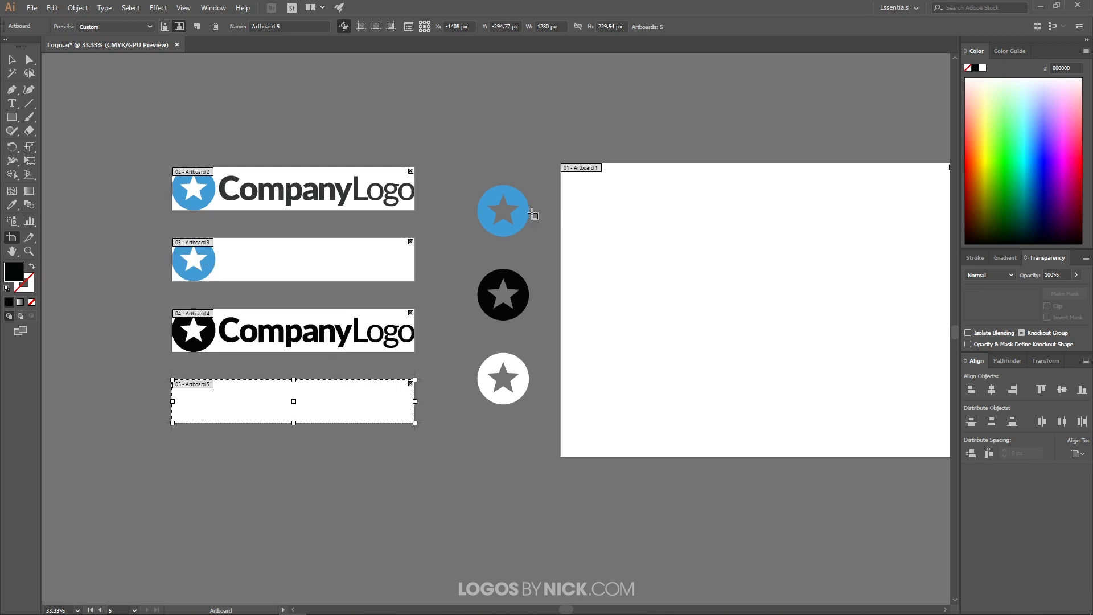
left_click(515, 194)
left_click(491, 297)
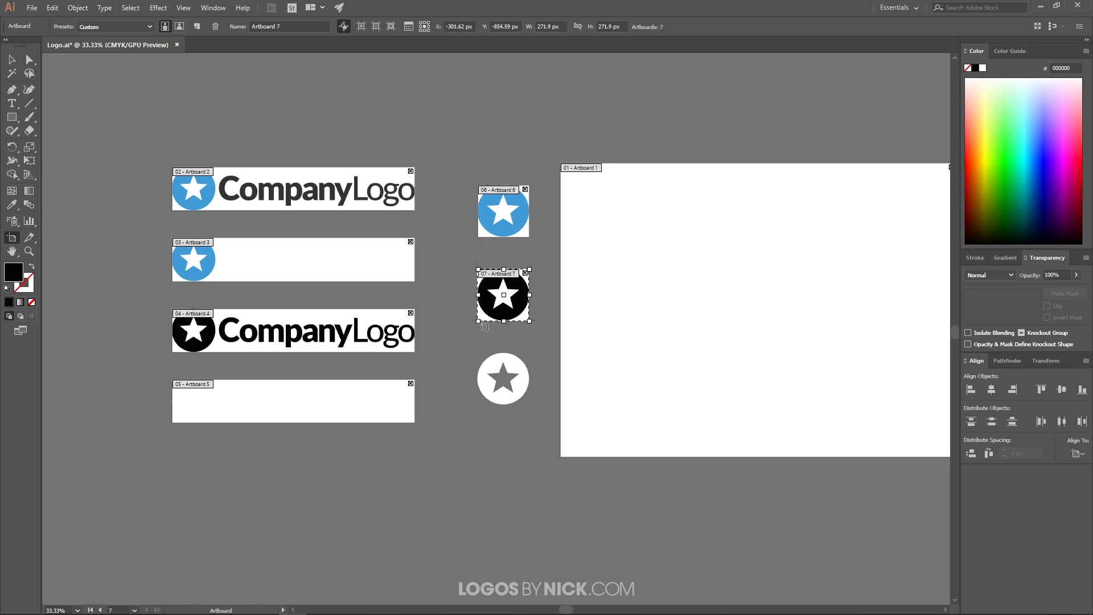
left_click(484, 372)
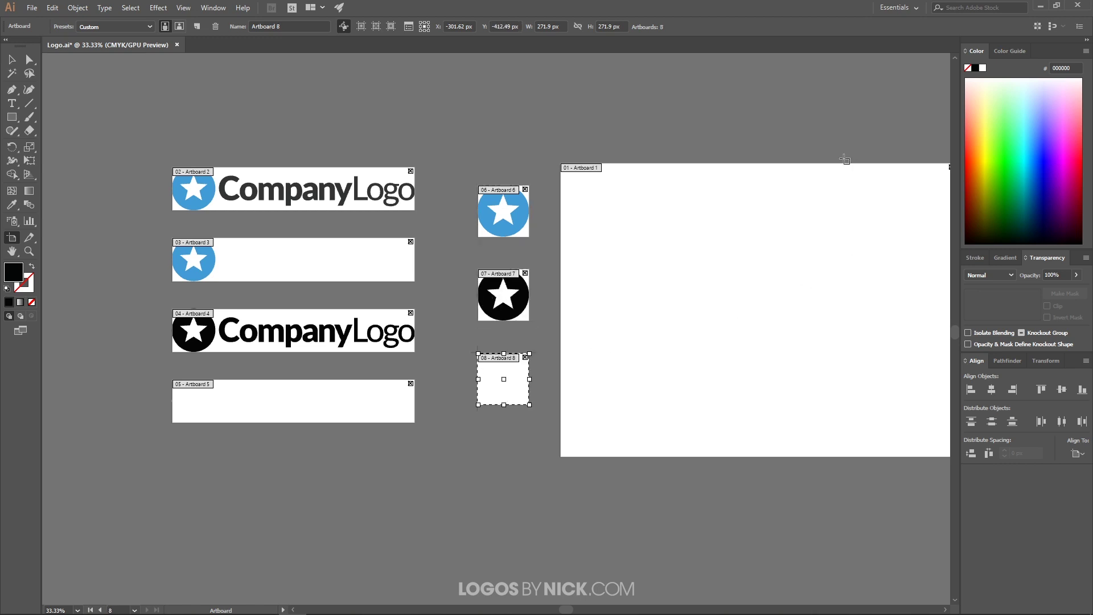
Delete the large blank Artboard 1 and re-centre the seven remaining artboards.
left_click_drag(771, 254, 660, 267)
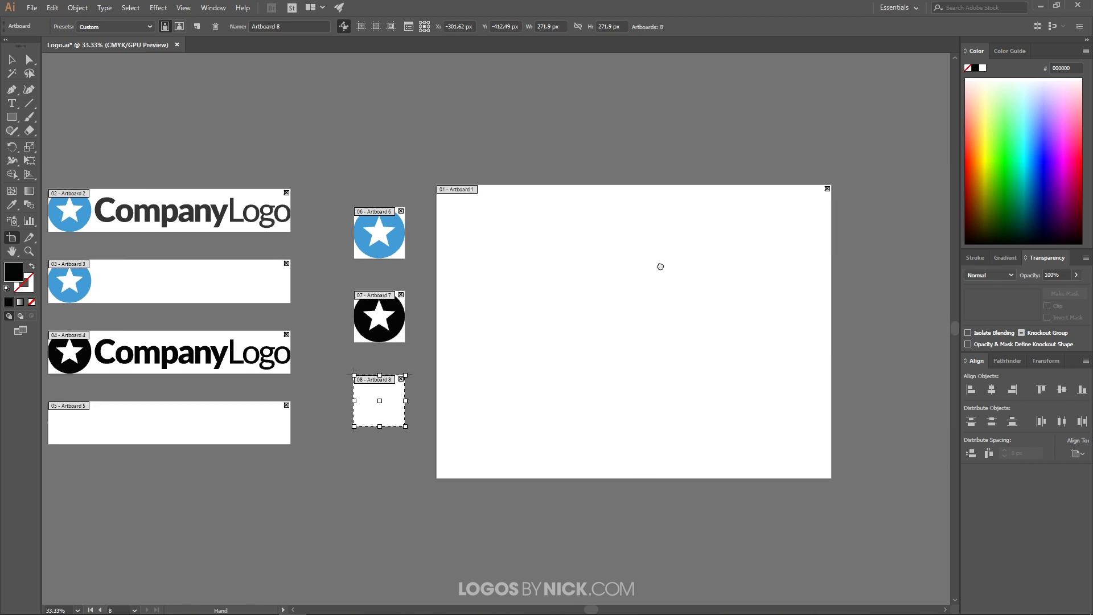
left_click(827, 188)
left_click_drag(348, 255, 532, 253)
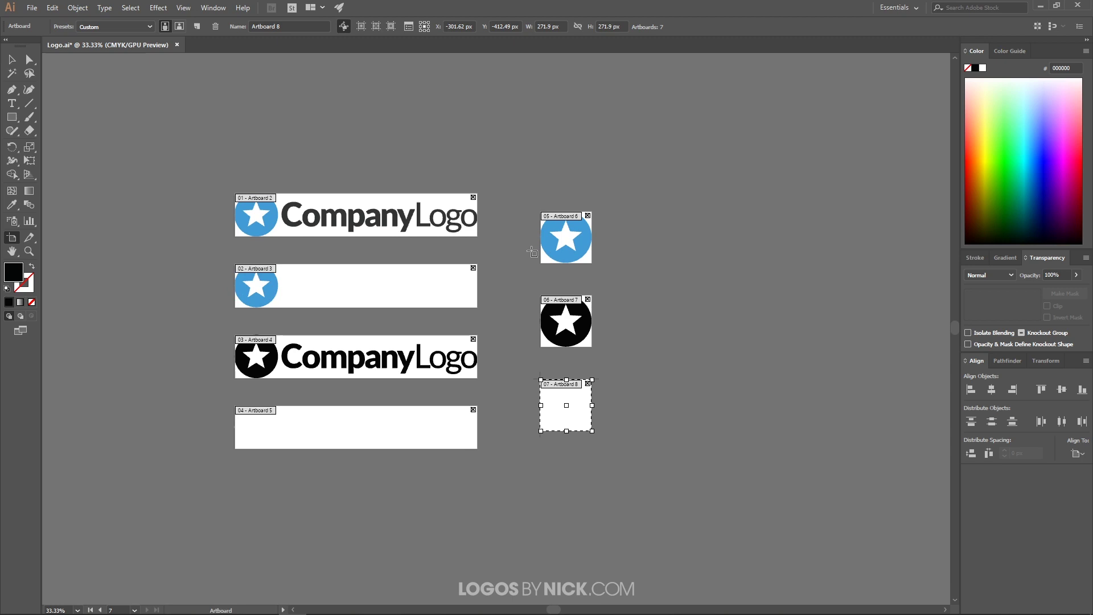
Return to the Selection tool and open Export for Screens via File > Export.
left_click(16, 60)
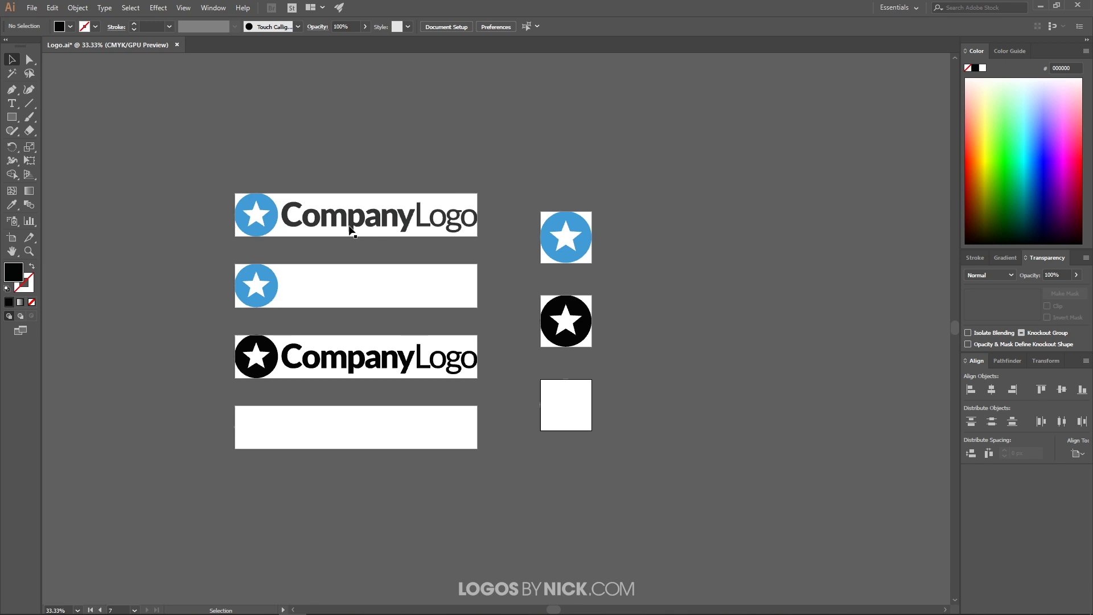
left_click(32, 8)
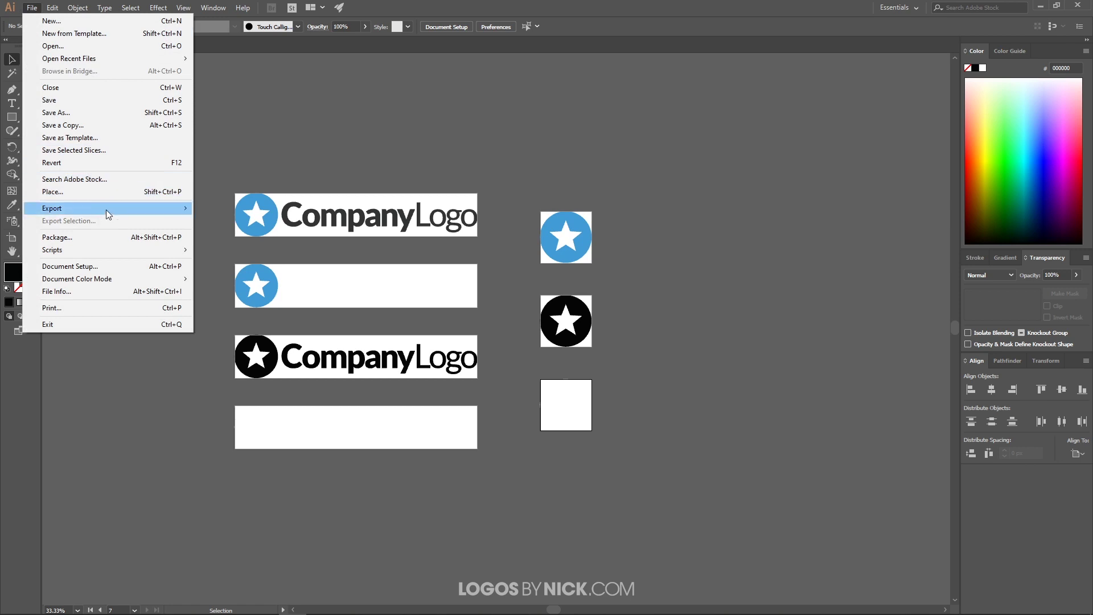
mouse_move(105, 209)
left_click(234, 211)
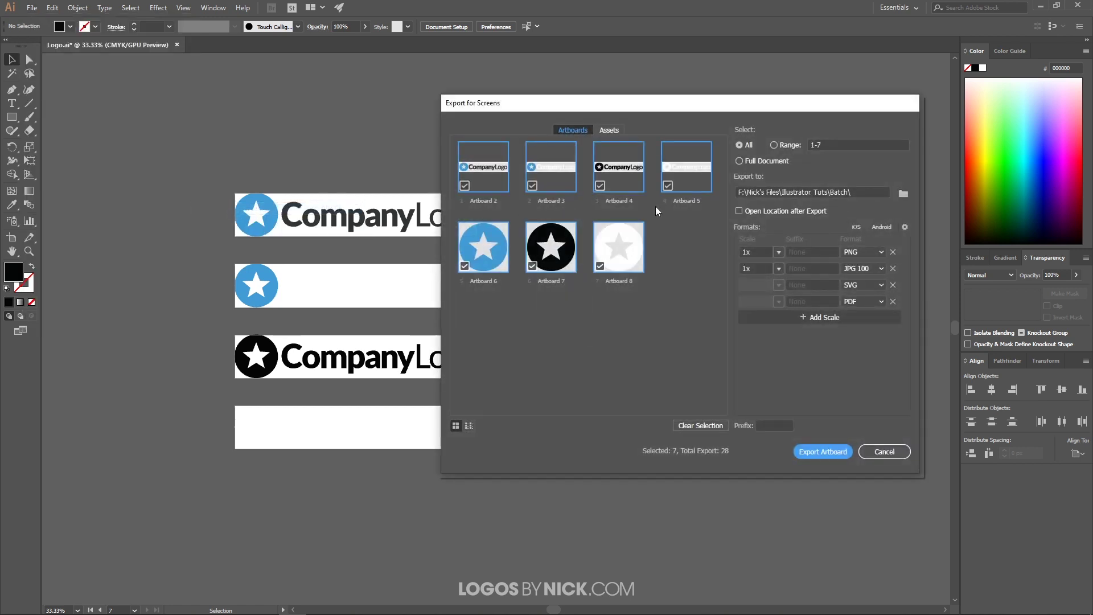
left_click_drag(763, 117, 695, 136)
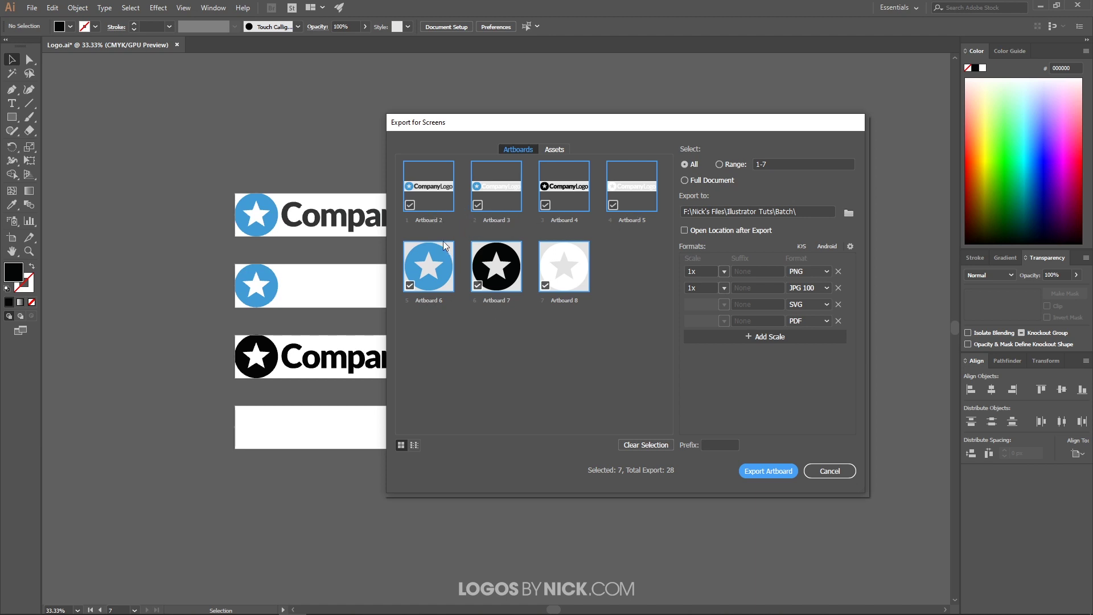
Rename the four logo artboards logo-color, logo-color-inverse, logo-black and logo-white.
double_click(426, 219)
key("ctrl+a")
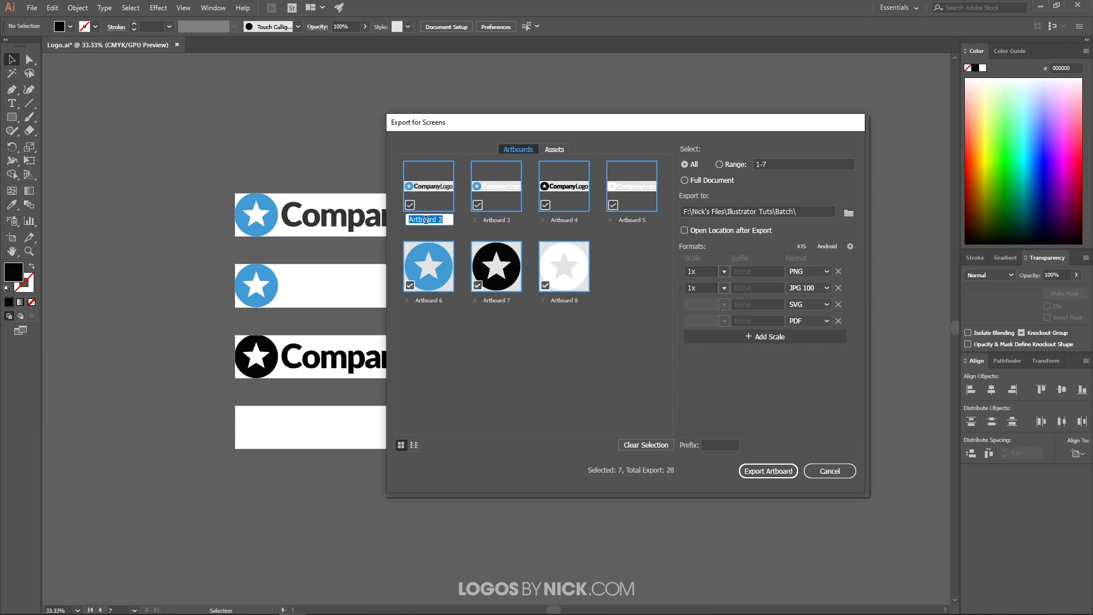
type("logo-")
type("color")
double_click(495, 220)
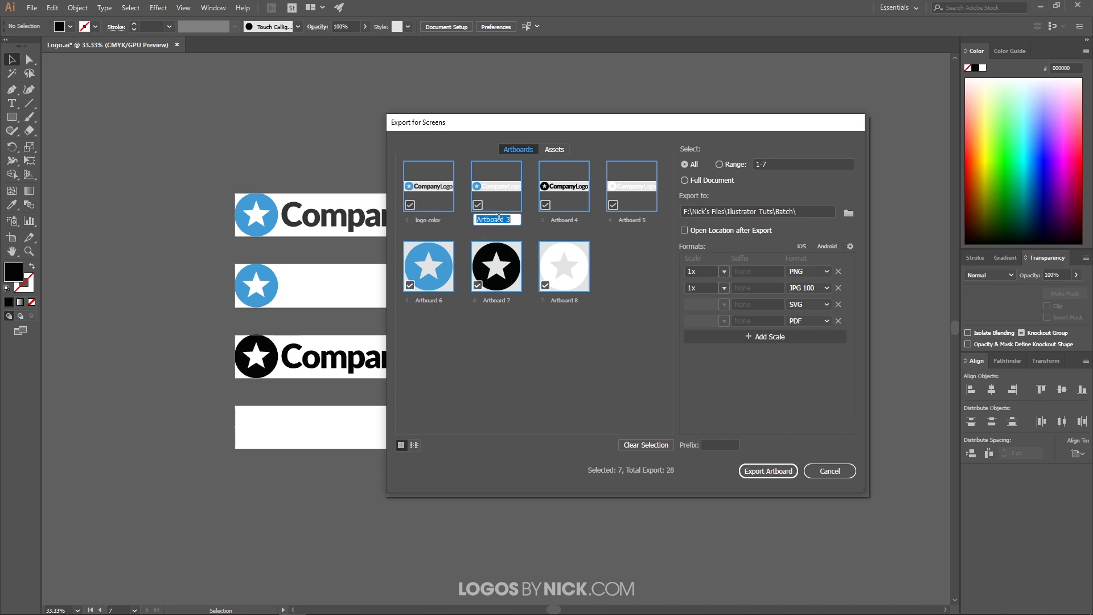
double_click(498, 218)
key("BackSpace")
type("logo-color-")
type("inverse")
key("Return")
double_click(565, 220)
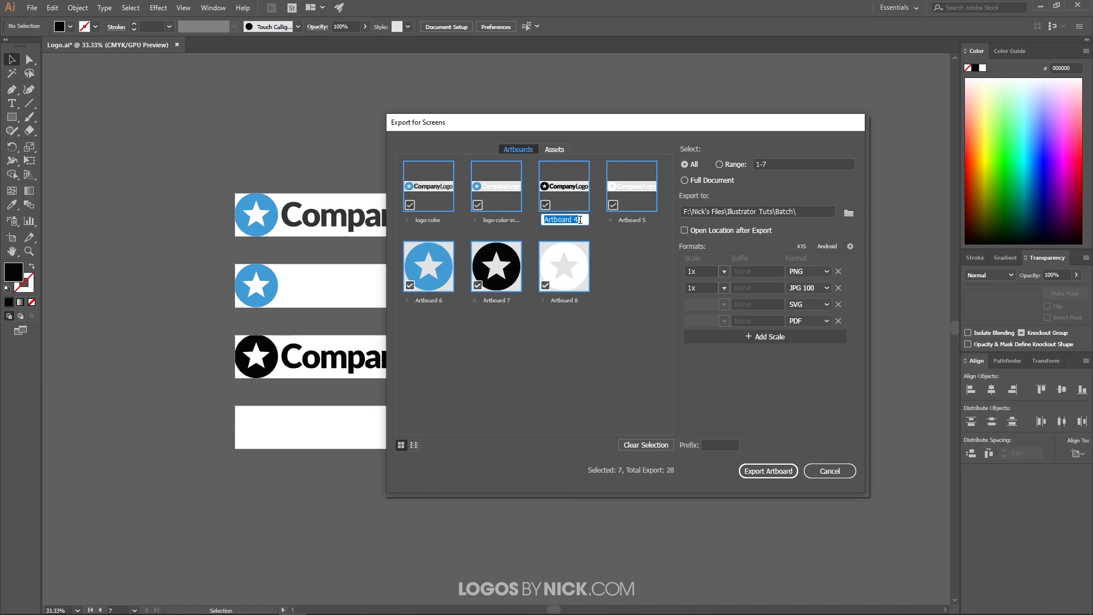
type("logo-black")
double_click(628, 219)
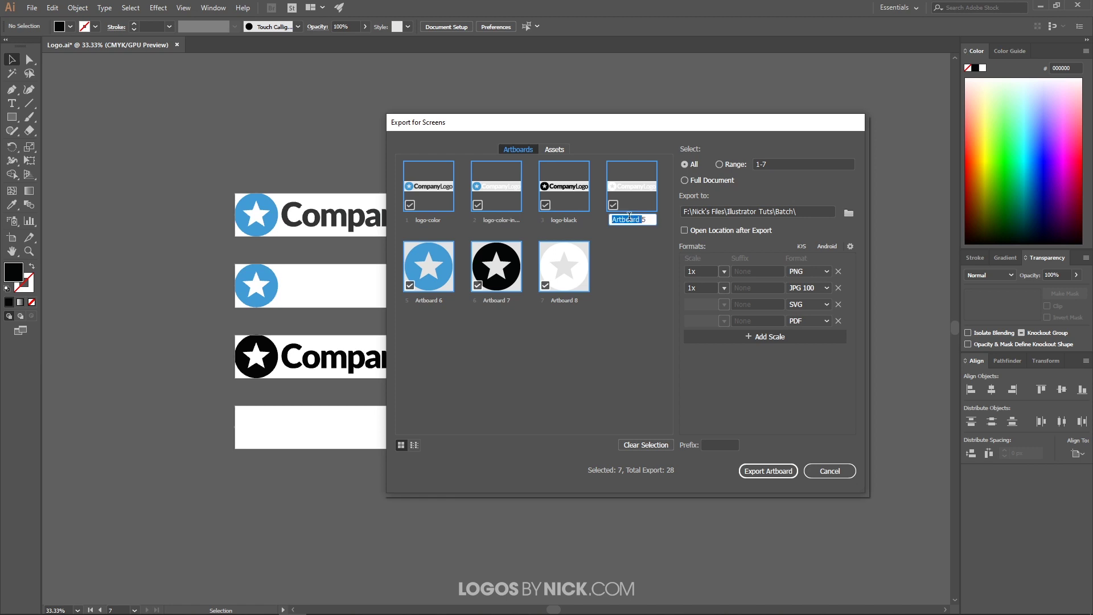
type("logo-white")
key("Tab")
Rename the three icon artboards icon-color, icon-black and icon-white.
type("icon")
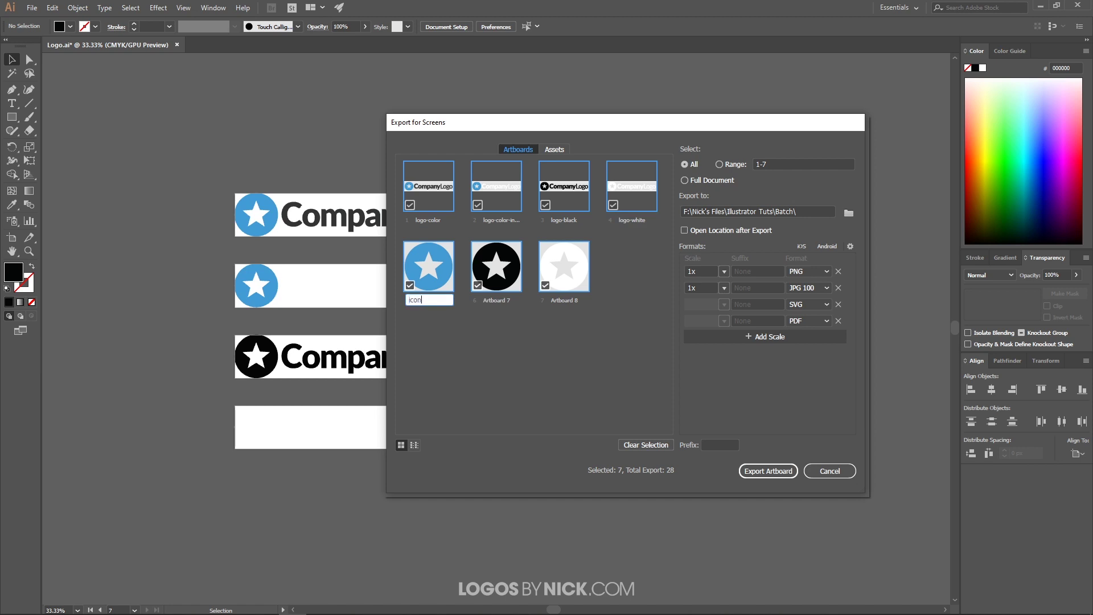
type("-color")
key("Return")
double_click(498, 300)
type("ico")
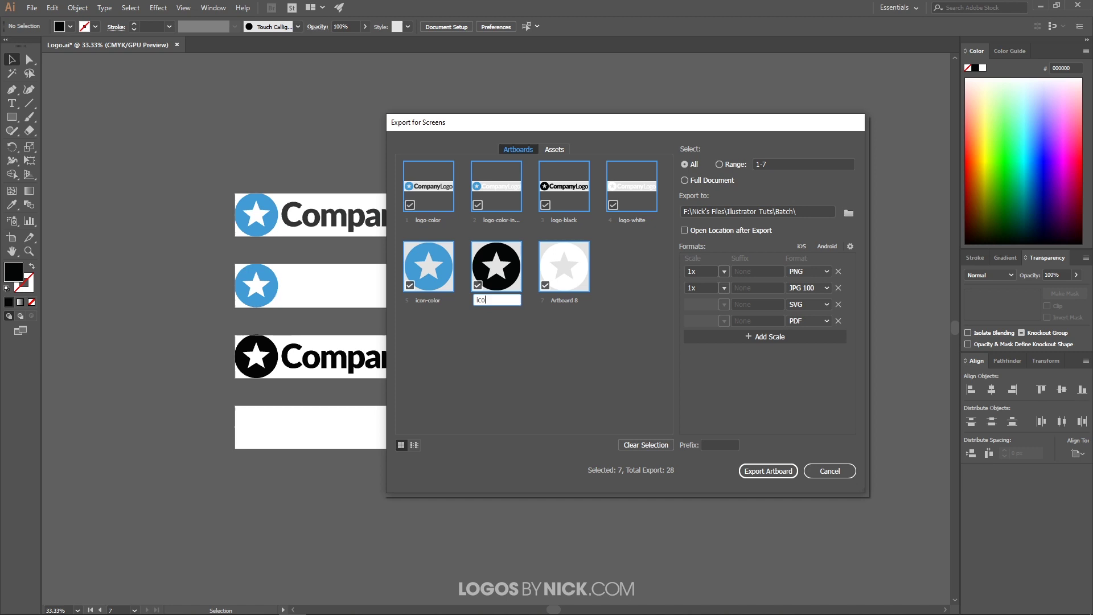
type("n-black")
double_click(563, 302)
type("ic")
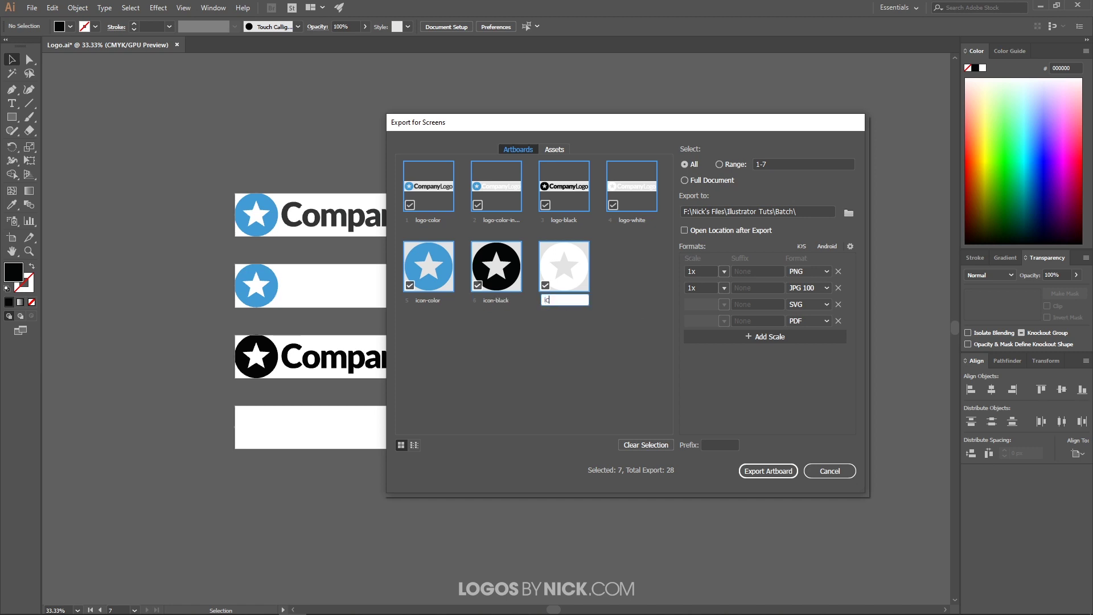
type("on-white")
key("Return")
Set the Export to destination to the Logos folder inside Batch.
left_click(848, 214)
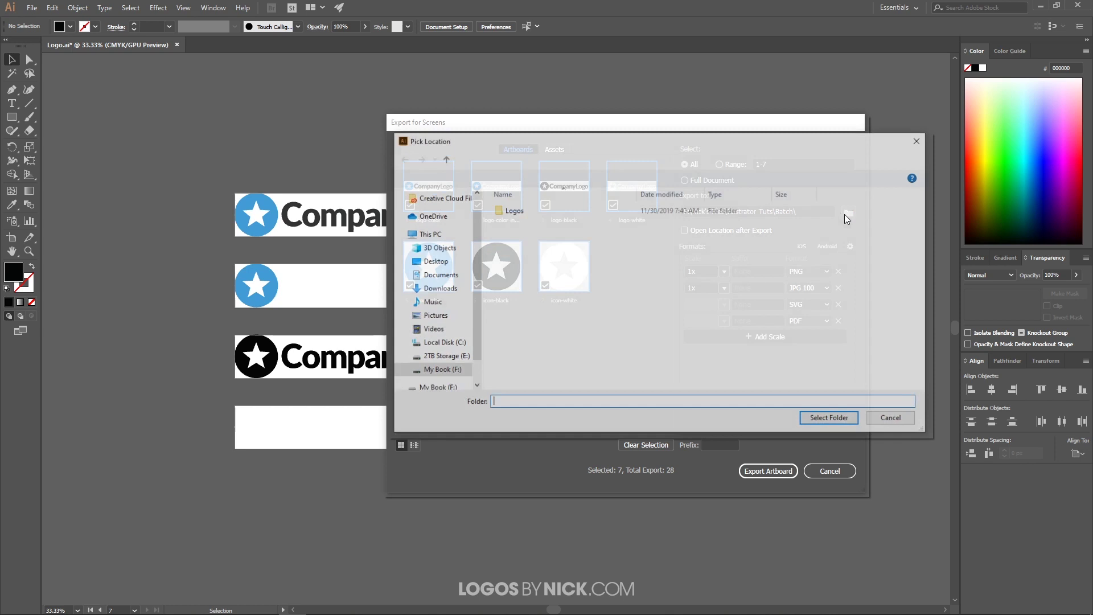
double_click(513, 215)
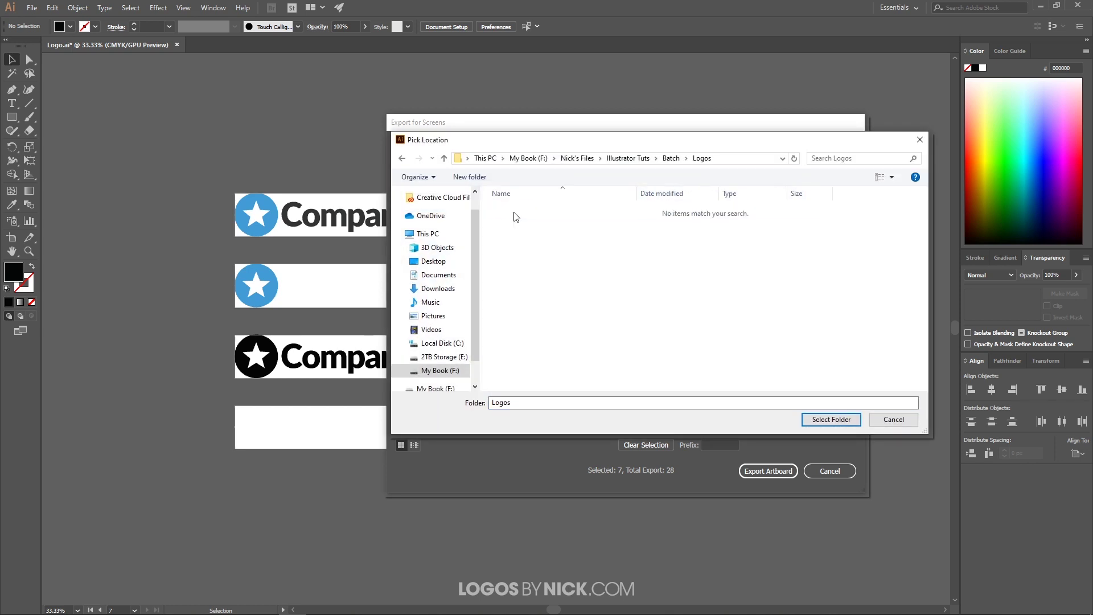
left_click(831, 419)
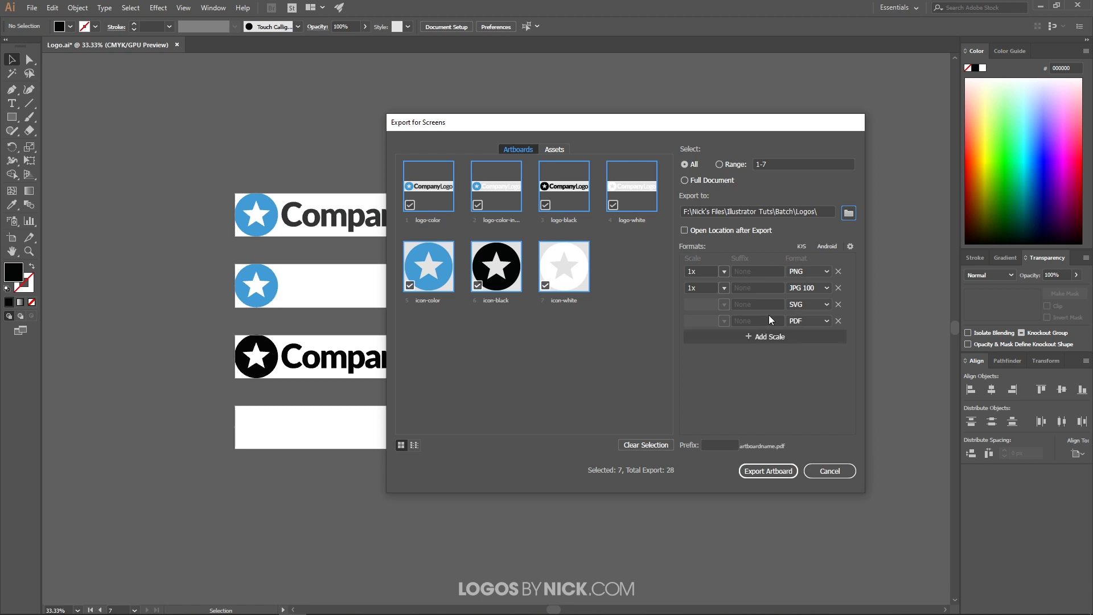
Remove the JPG, SVG and PDF entries, leaving a single PNG export format.
left_click(838, 288)
left_click(838, 288)
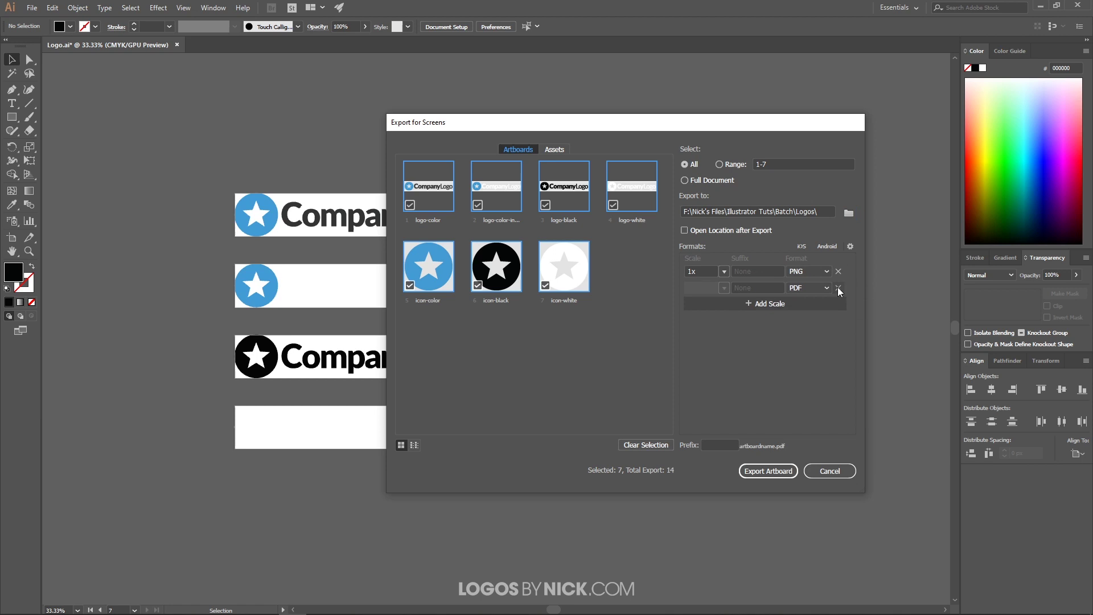
left_click(838, 287)
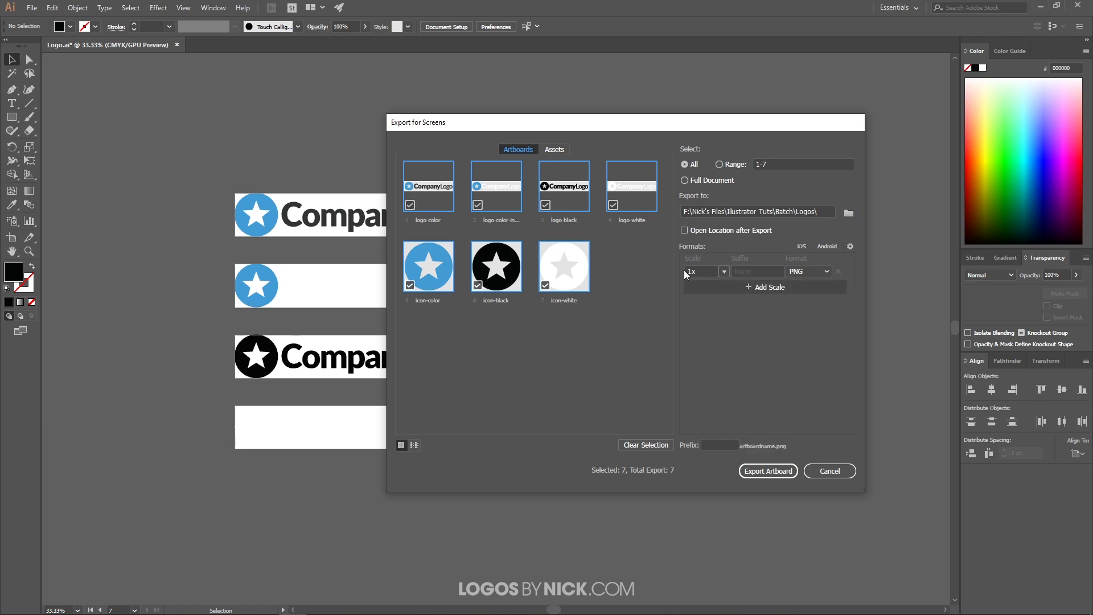
left_click(798, 272)
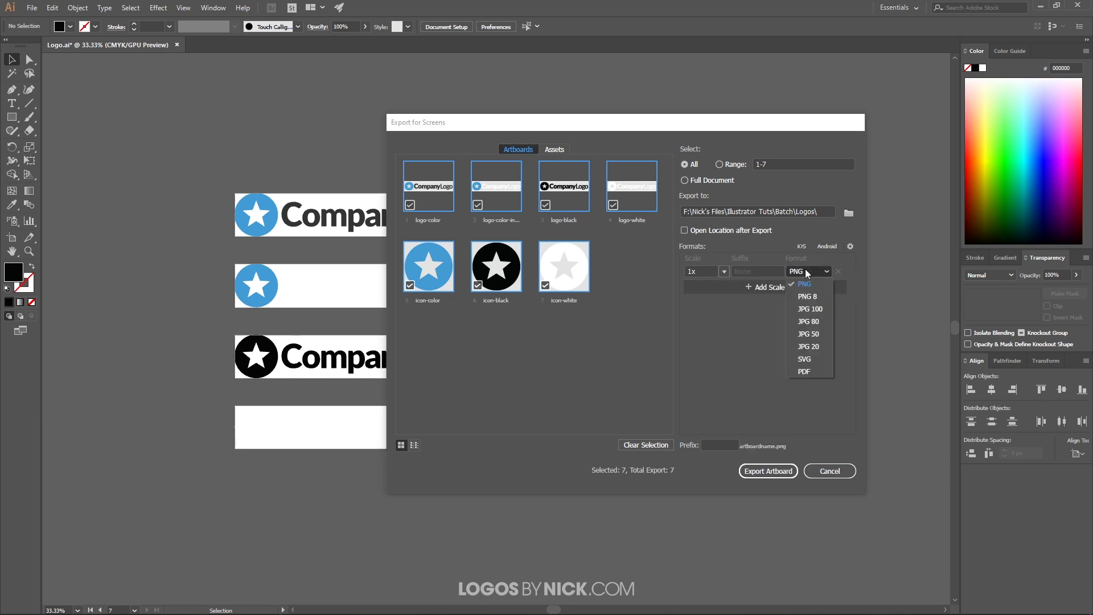
left_click(809, 284)
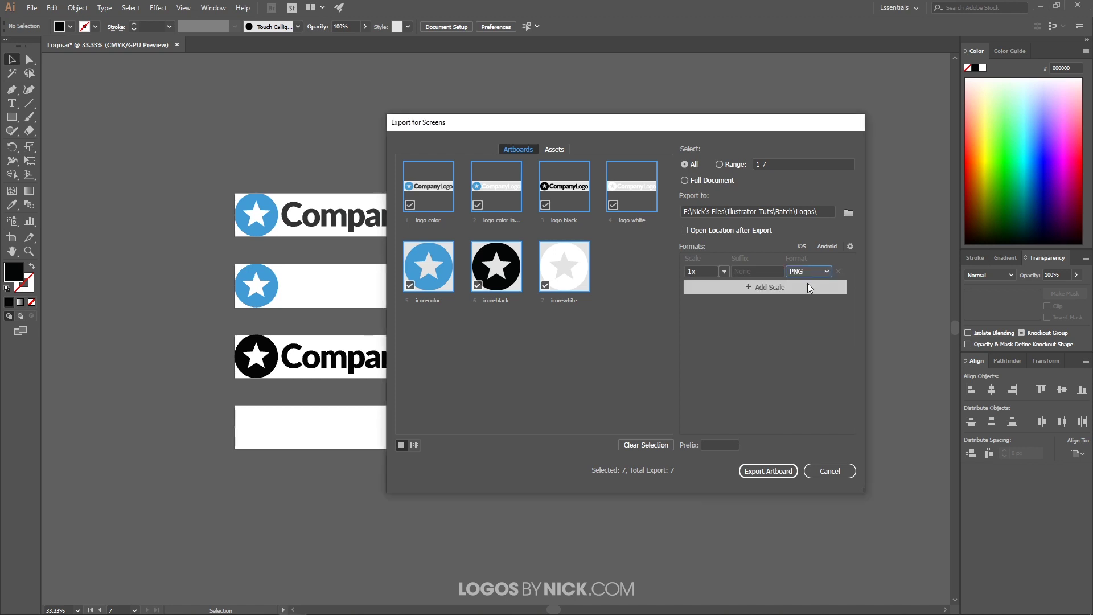
Try 2x export scale, then set it back to 1x with an empty suffix.
left_click(709, 272)
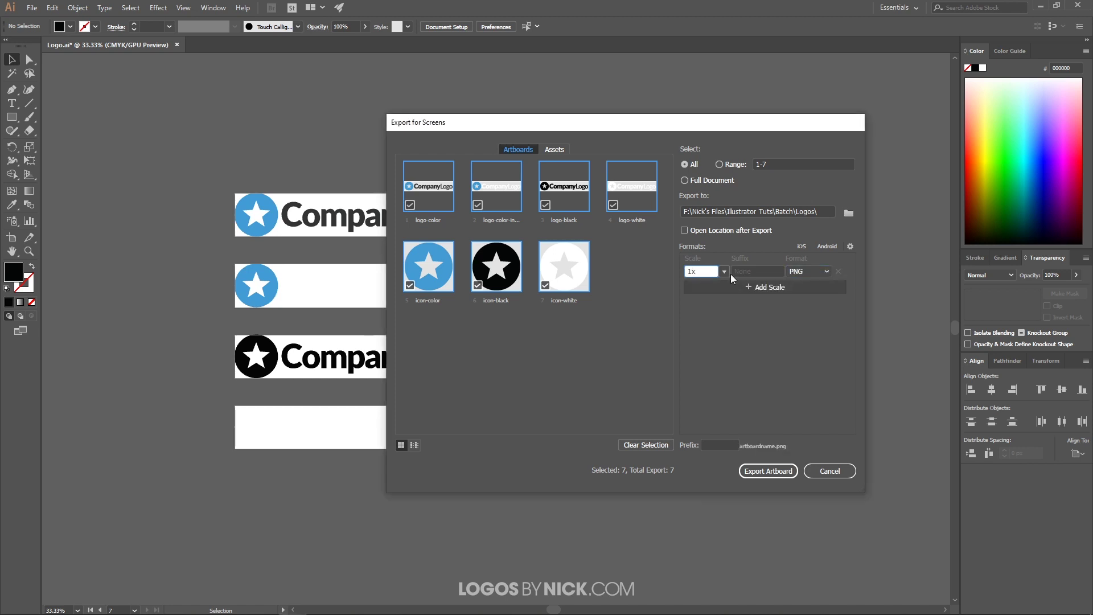
left_click(724, 272)
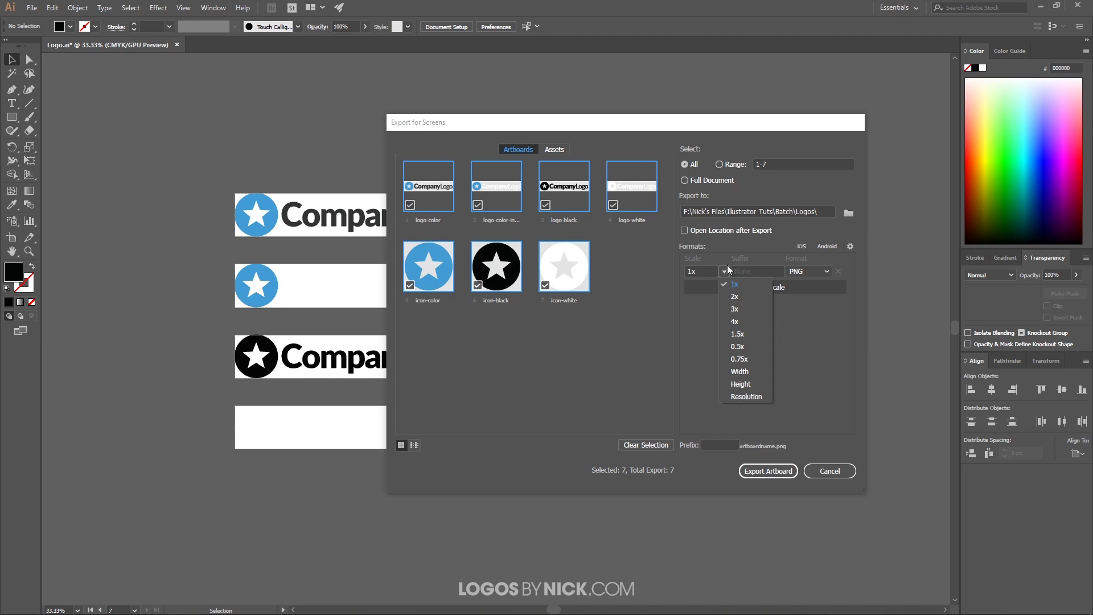
left_click(742, 295)
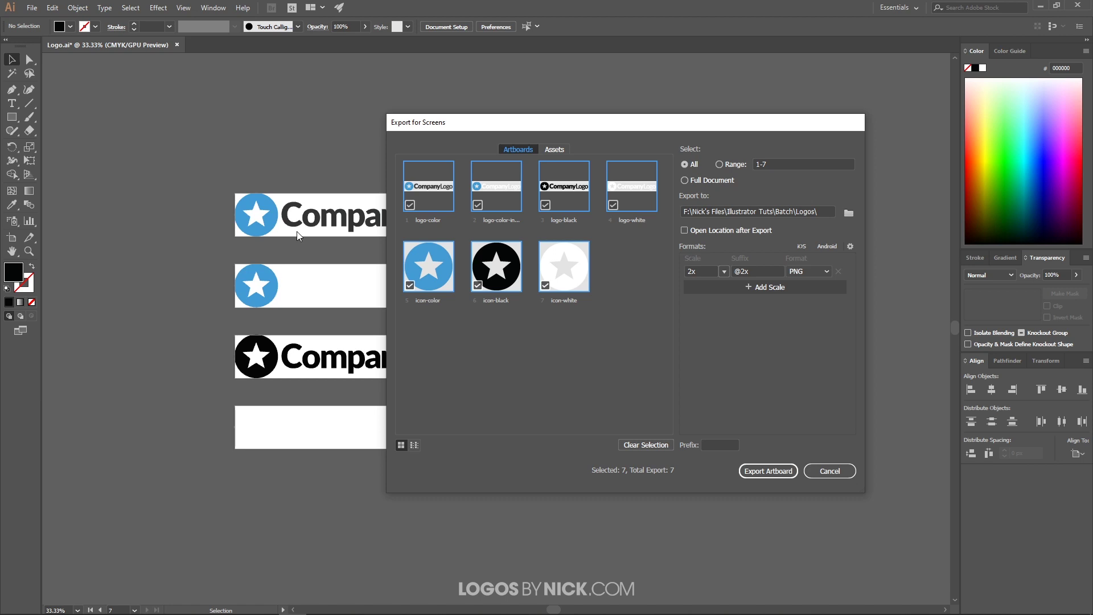
left_click(724, 271)
left_click(726, 286)
left_click(750, 269)
left_click(744, 326)
left_click(724, 271)
left_click(735, 295)
left_click(626, 251)
left_click_drag(758, 270, 717, 267)
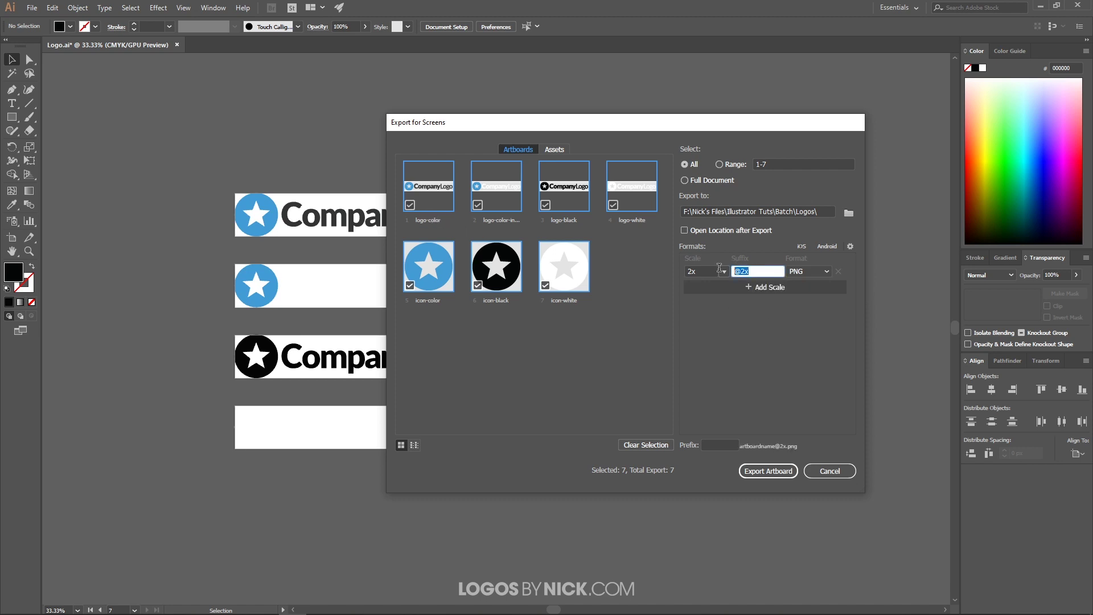
key("BackSpace")
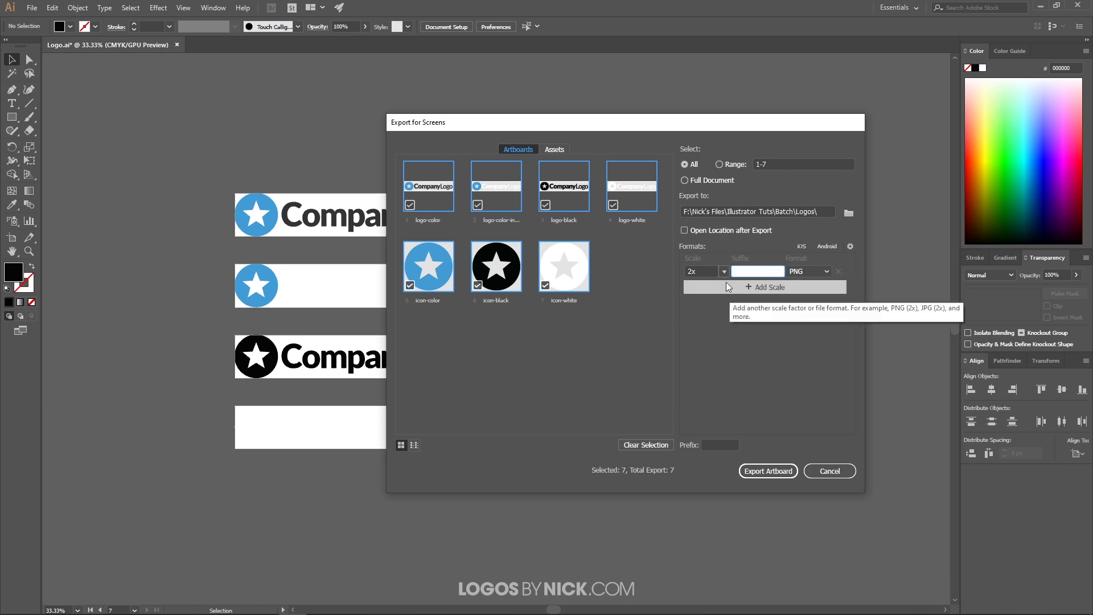
left_click(725, 271)
left_click(735, 285)
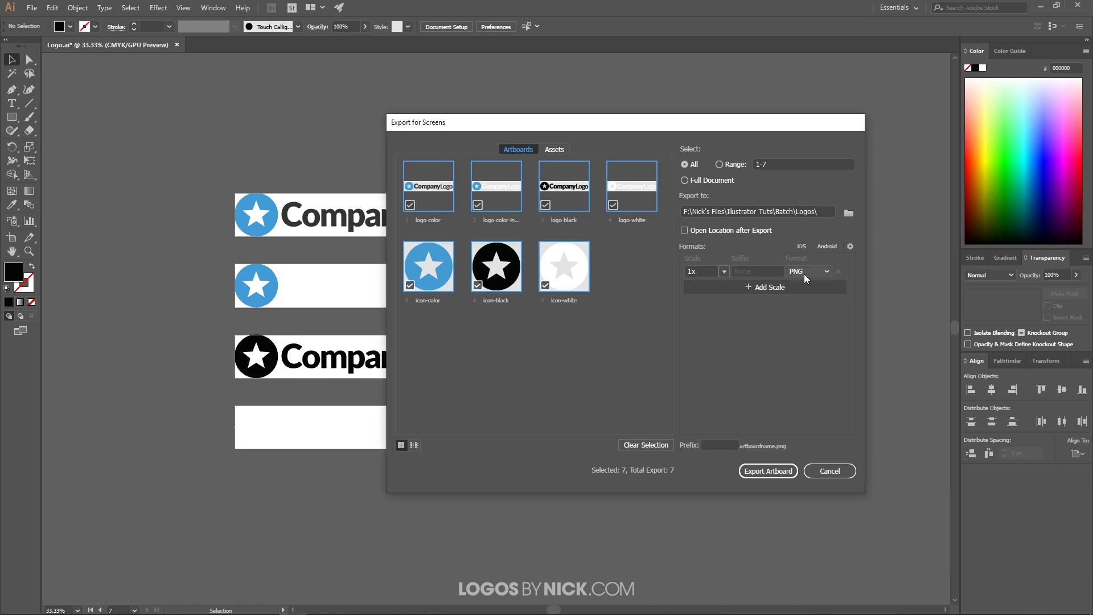
Add a second export entry set to JPG 100 at 1x scale.
left_click(770, 288)
left_click(814, 288)
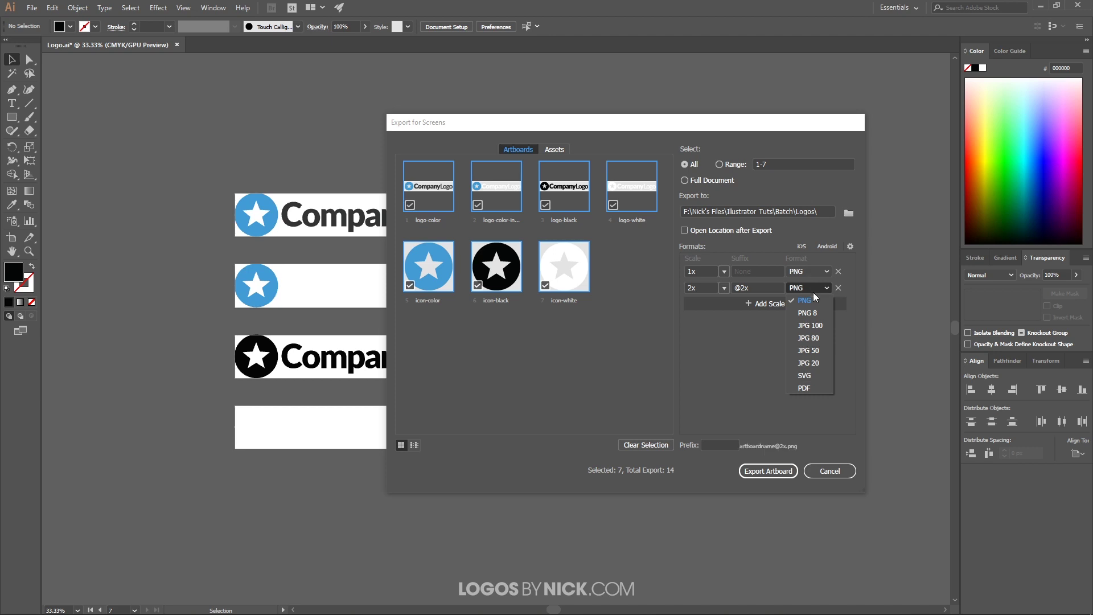
left_click(807, 325)
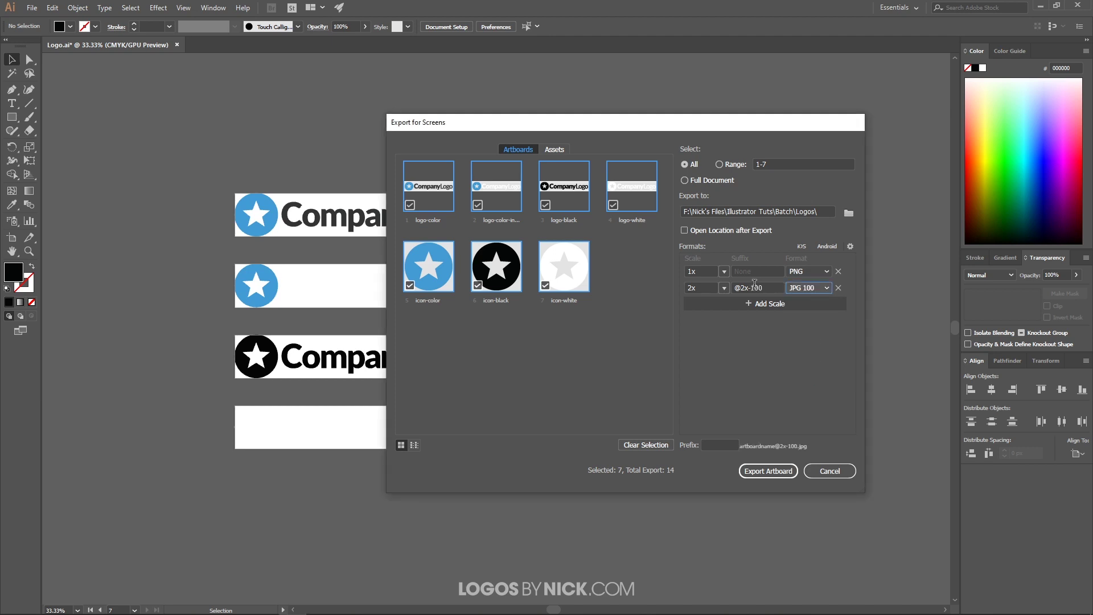
left_click_drag(764, 287, 726, 288)
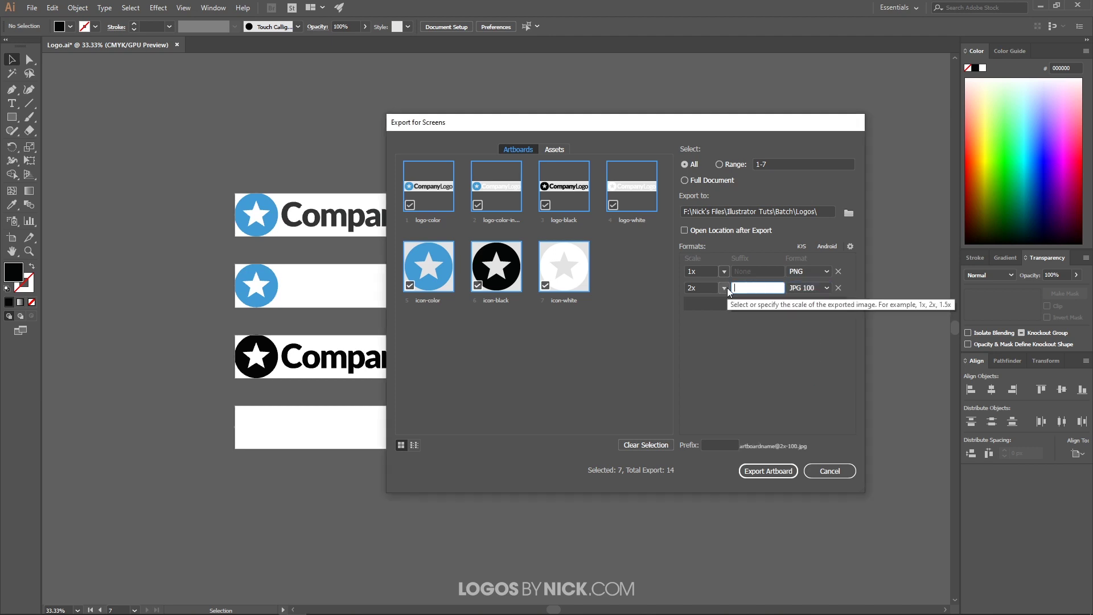
left_click(725, 288)
left_click(735, 301)
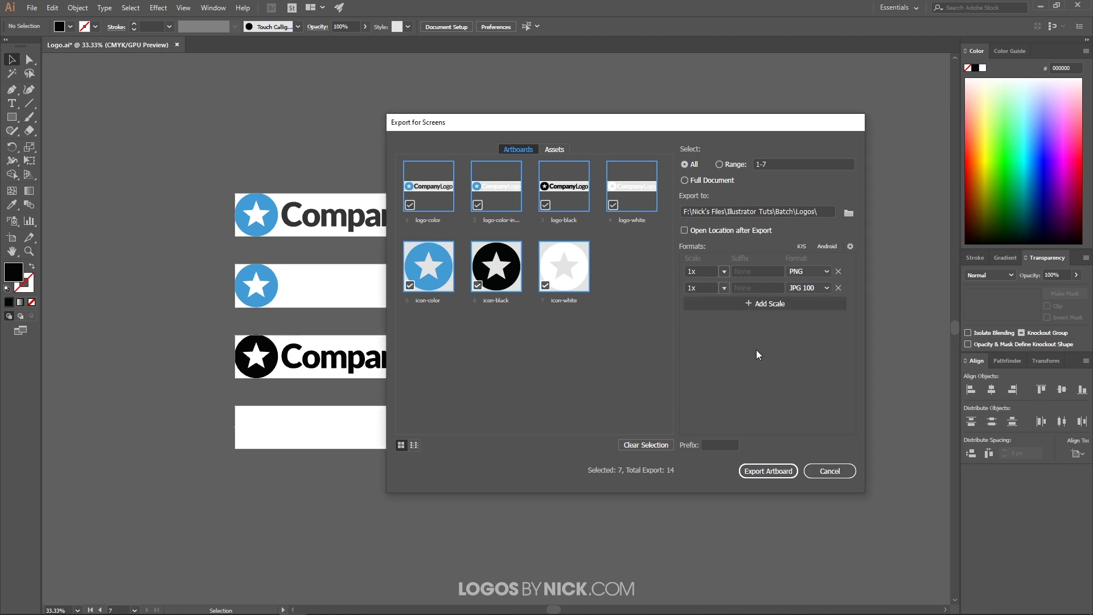
Add third and fourth export entries for SVG and PDF.
left_click(757, 303)
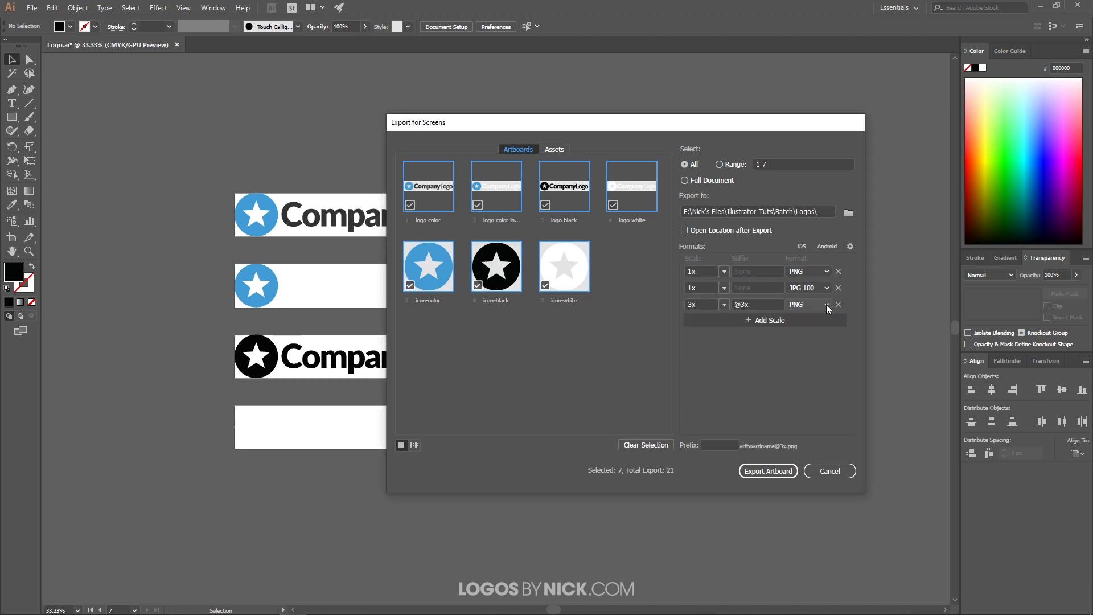
left_click(827, 304)
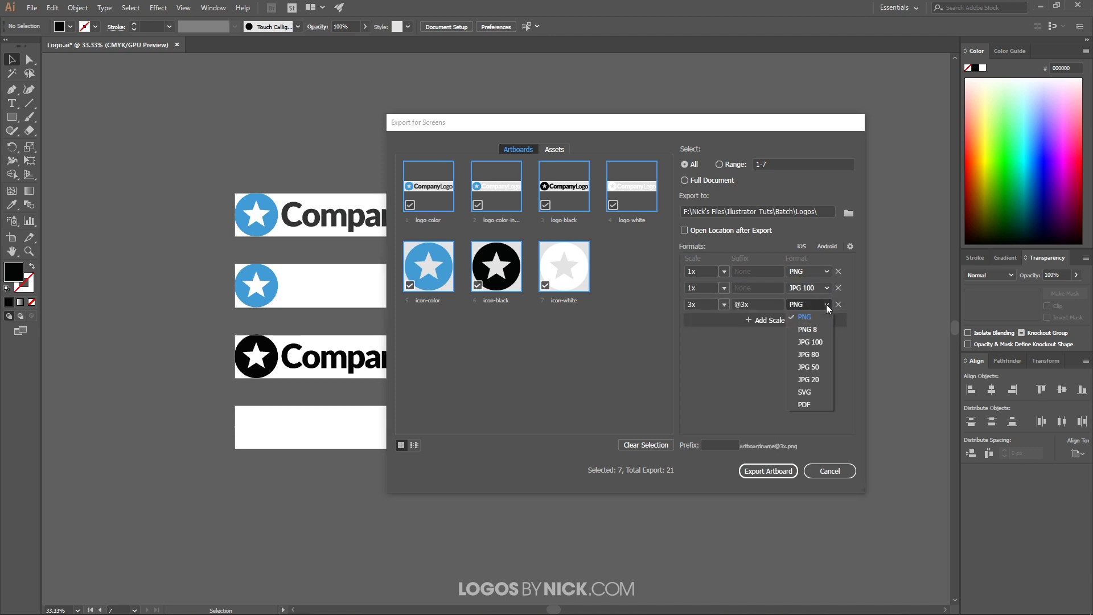
left_click(804, 391)
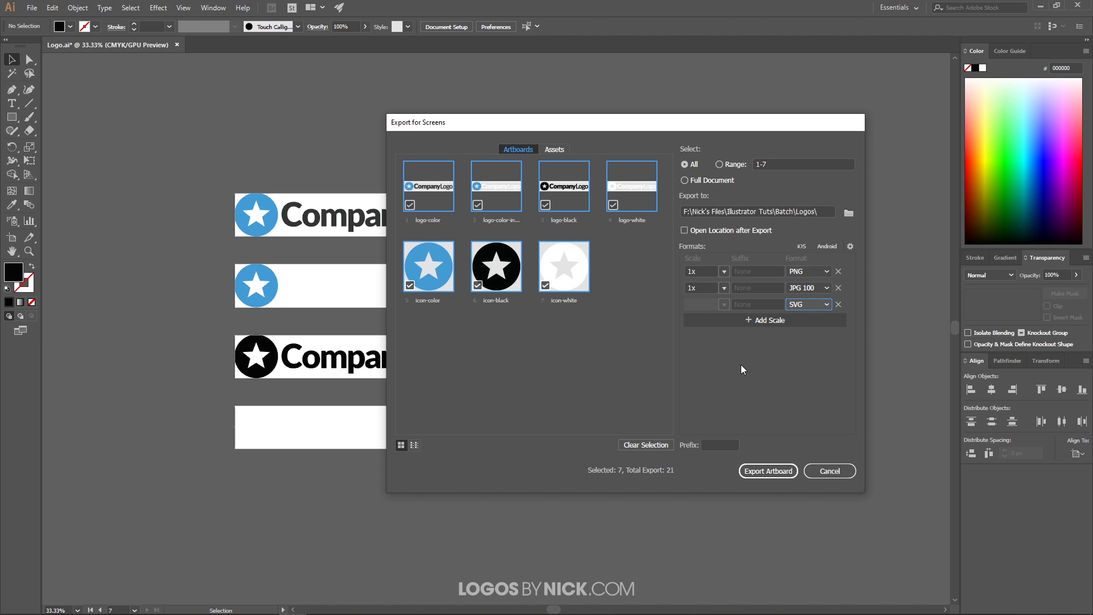
left_click(764, 322)
left_click(821, 323)
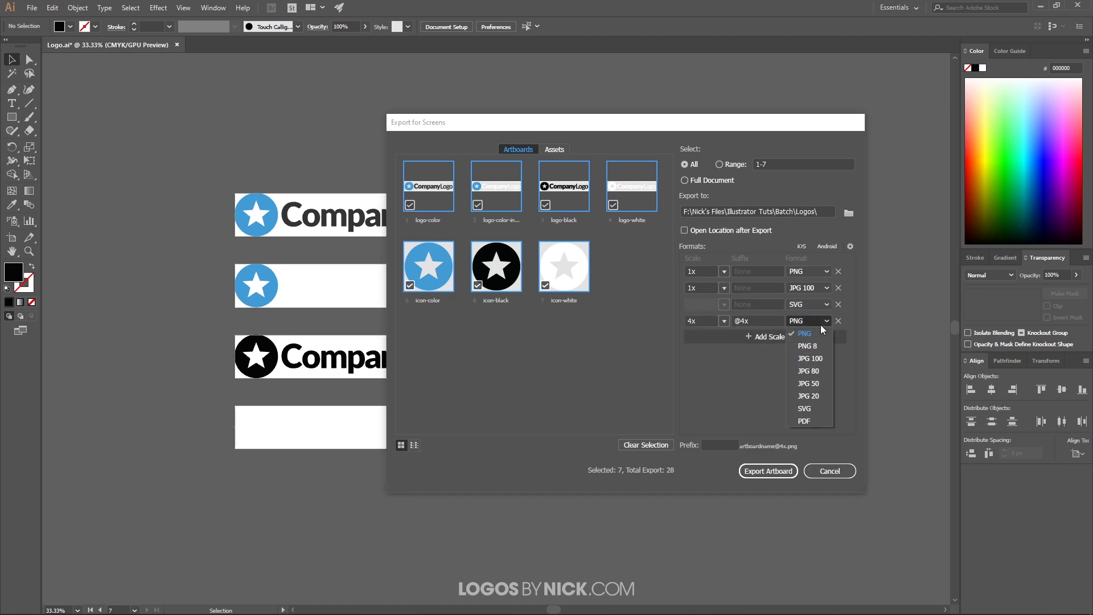
left_click(815, 421)
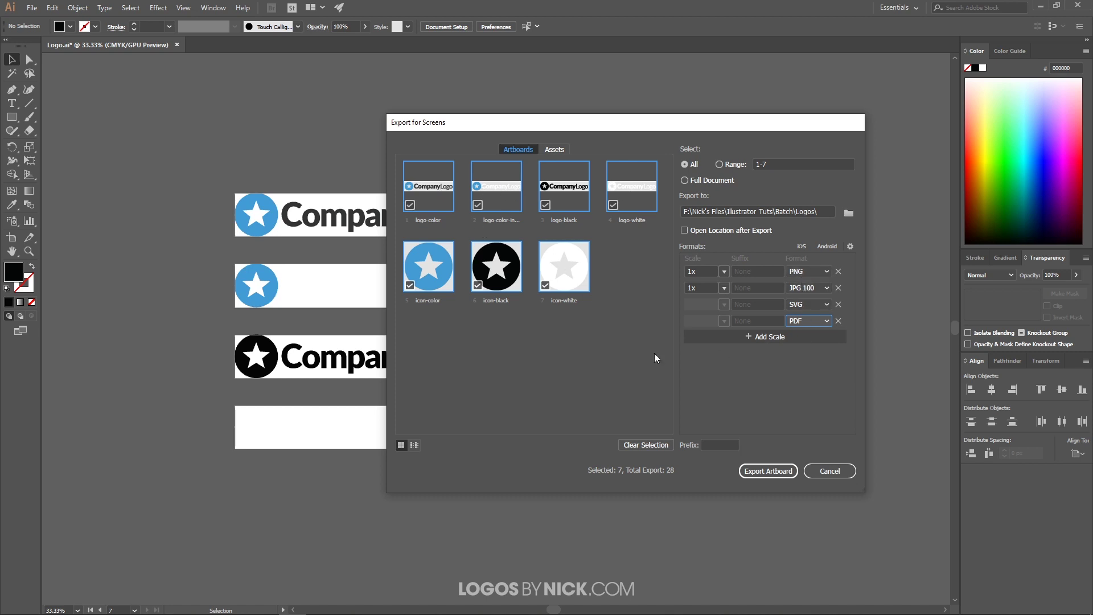
Export all seven artboards to Logos and view the 28 files as large icons.
left_click(768, 471)
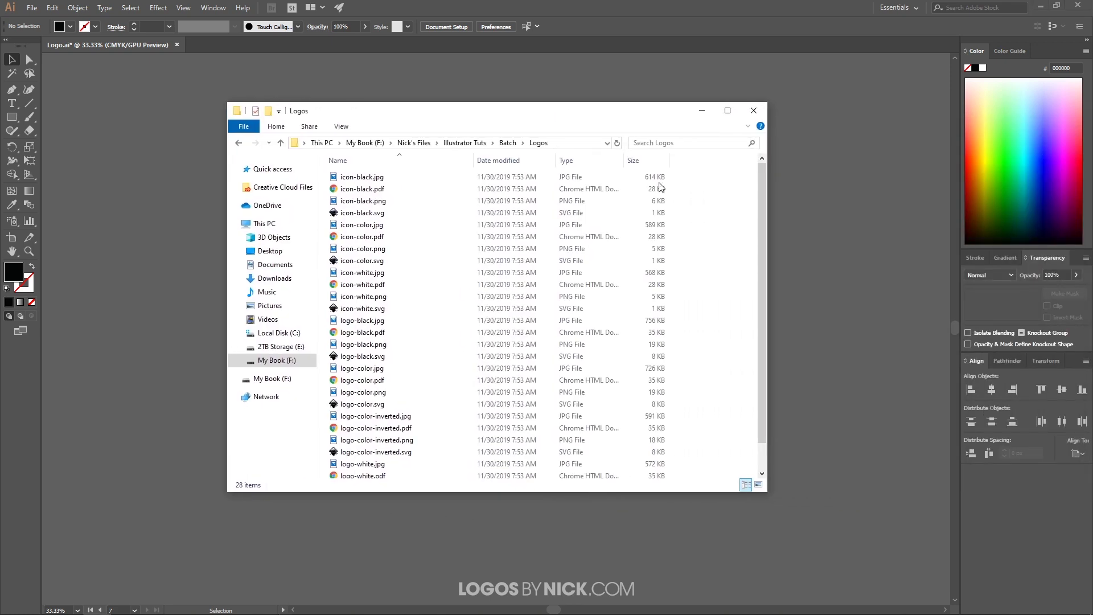
right_click(732, 192)
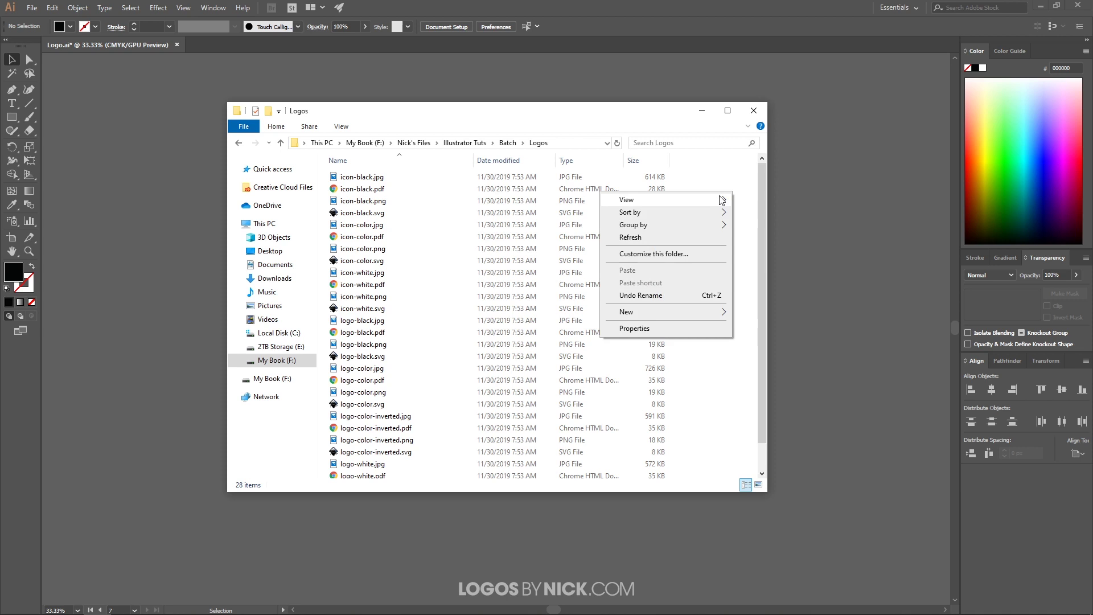
left_click(743, 211)
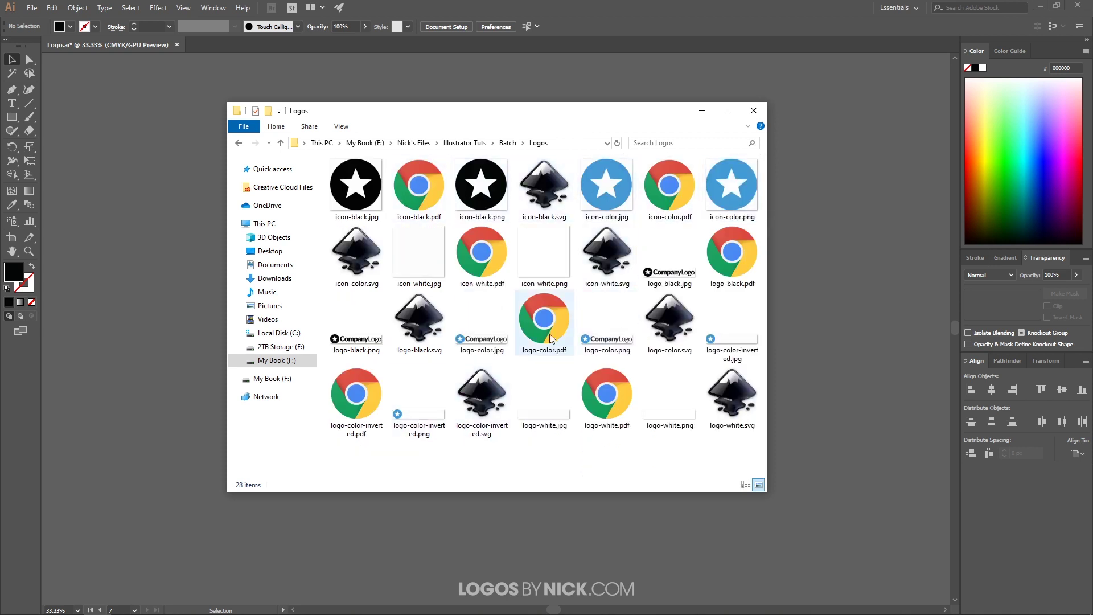
left_click(423, 422)
double_click(422, 420)
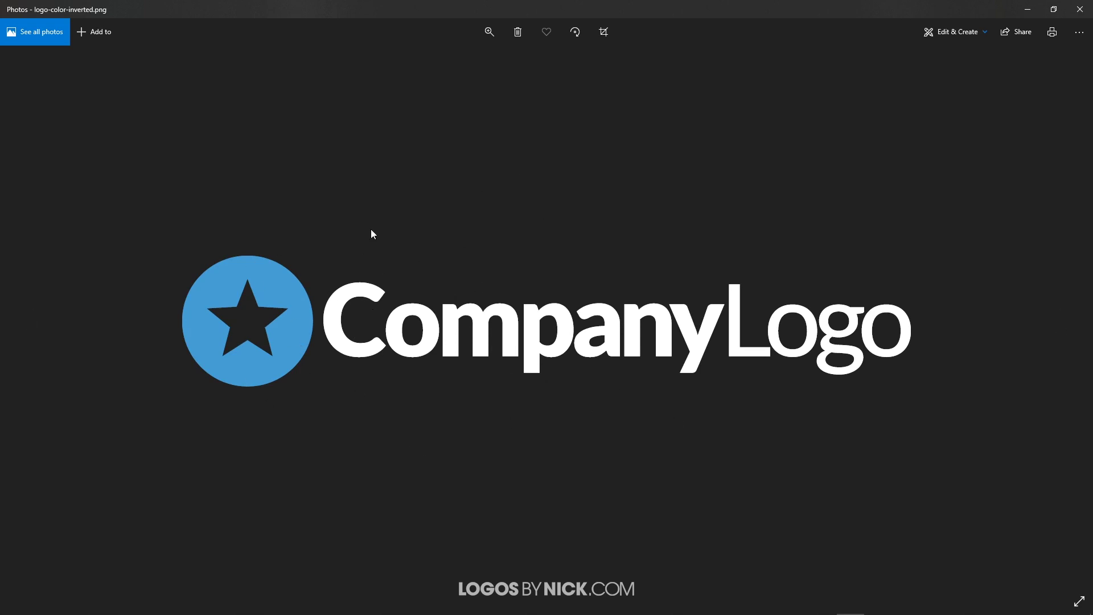
left_click(1080, 10)
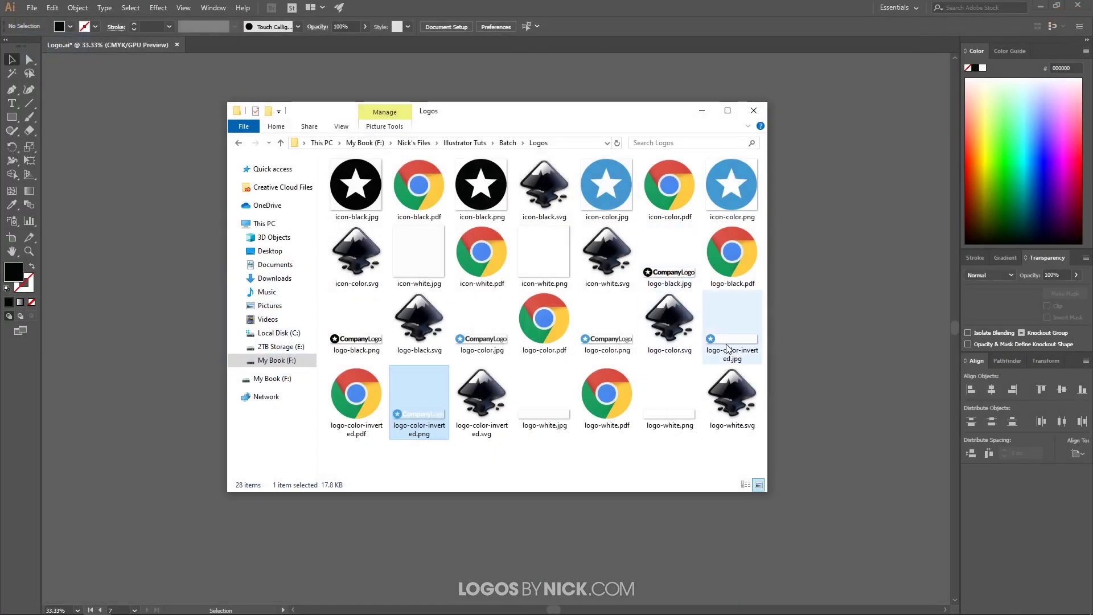
double_click(690, 283)
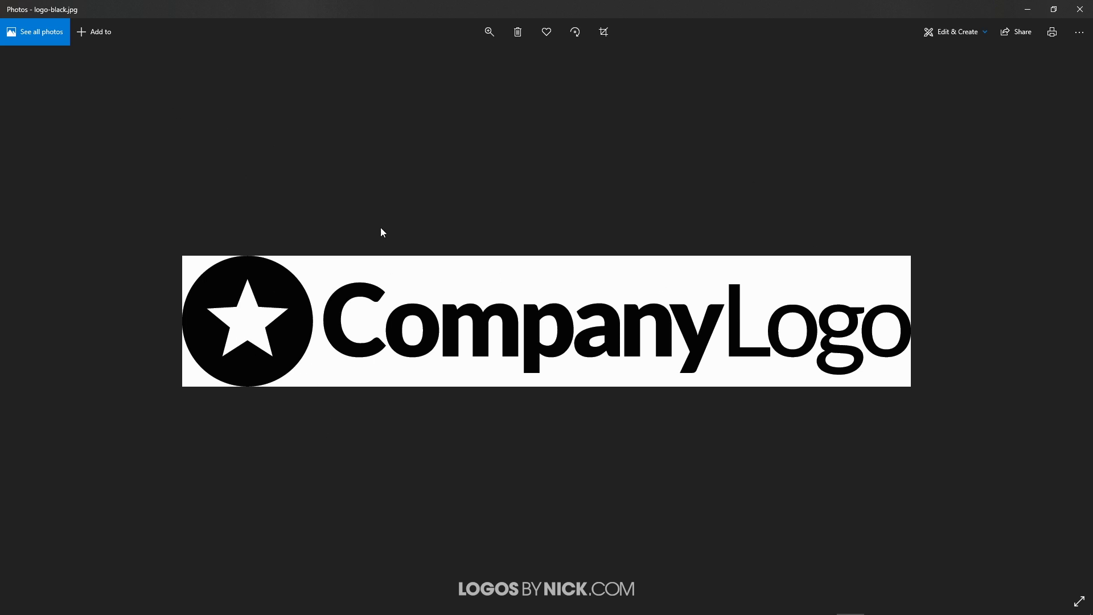
left_click(1080, 9)
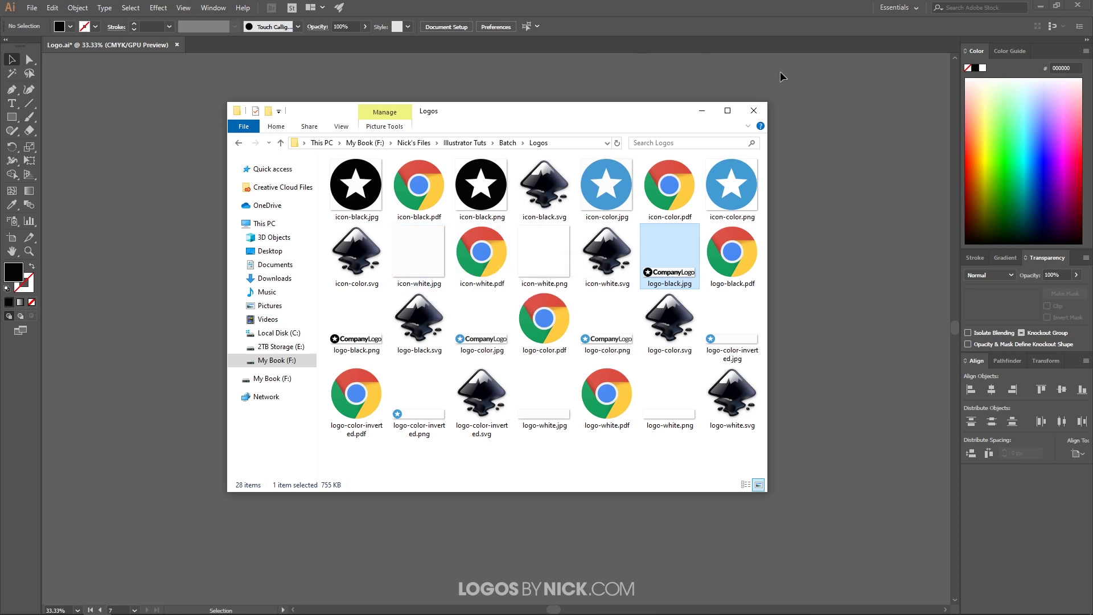
Minimize the Logos folder window to reveal the Illustrator canvas.
left_click(698, 113)
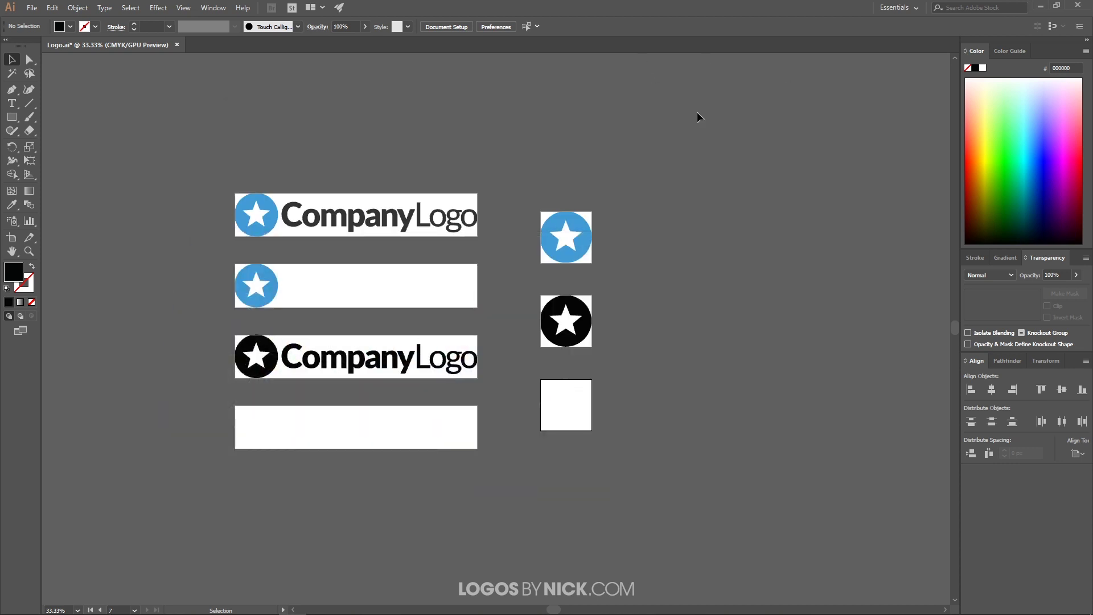